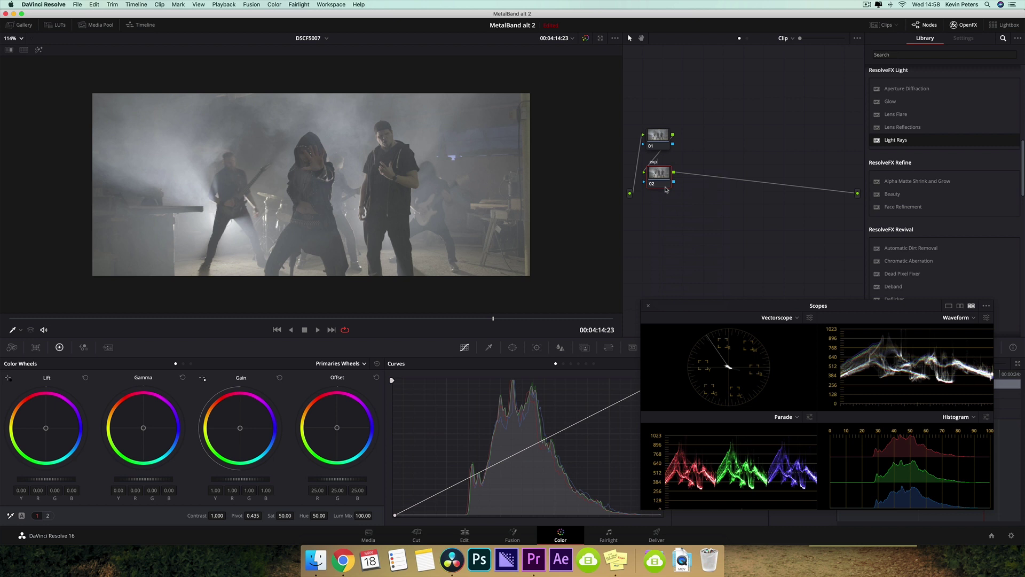
Step: Finish labelling node 02 exp and balance its exposure with Lift at -0.10, Gamma at 0.02 and Gain at 0.88
key("Return")
left_click_drag(69, 480, 34, 480)
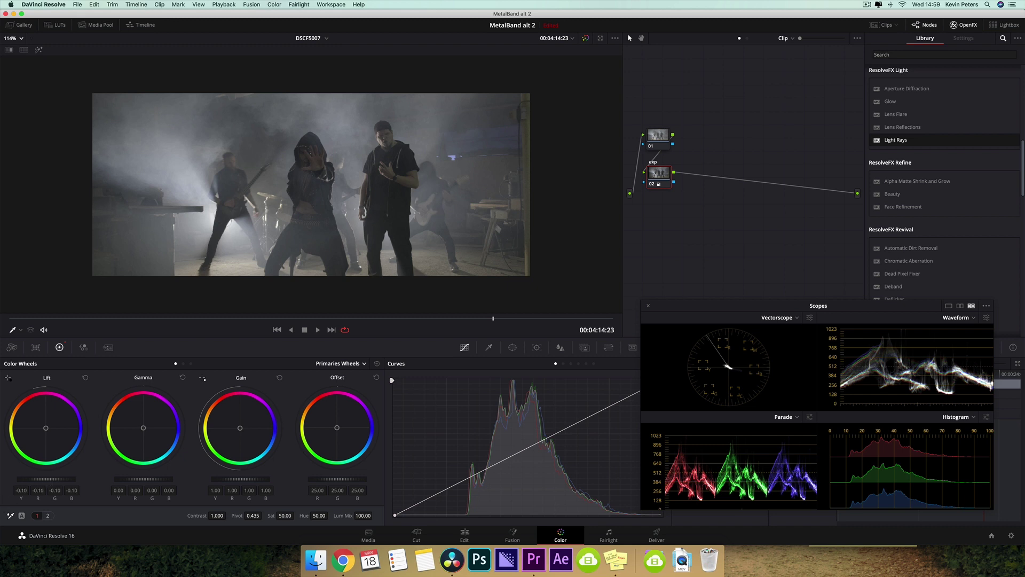
left_click_drag(668, 307, 615, 276)
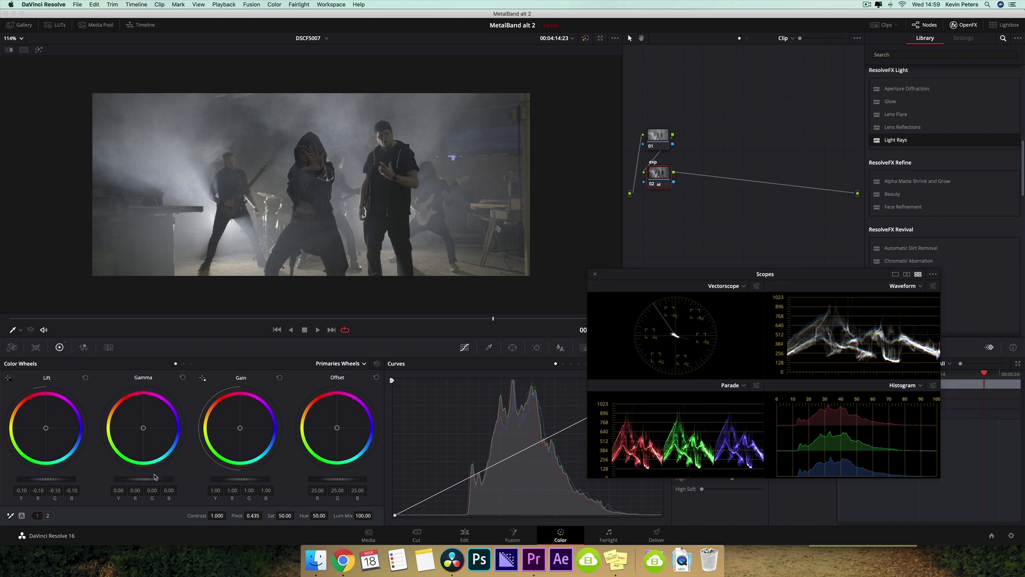
left_click_drag(153, 479, 156, 478)
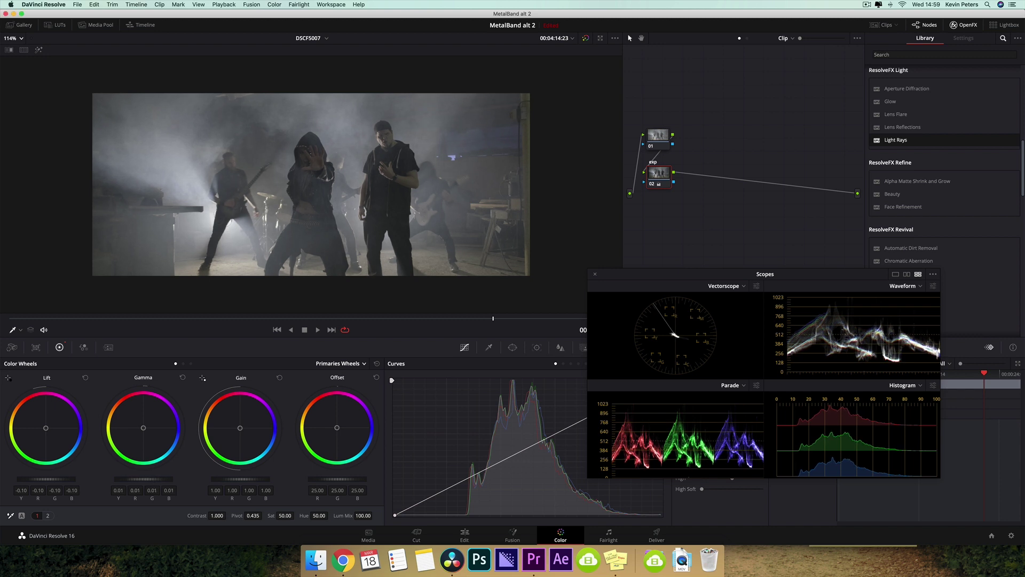
left_click_drag(157, 478, 159, 478)
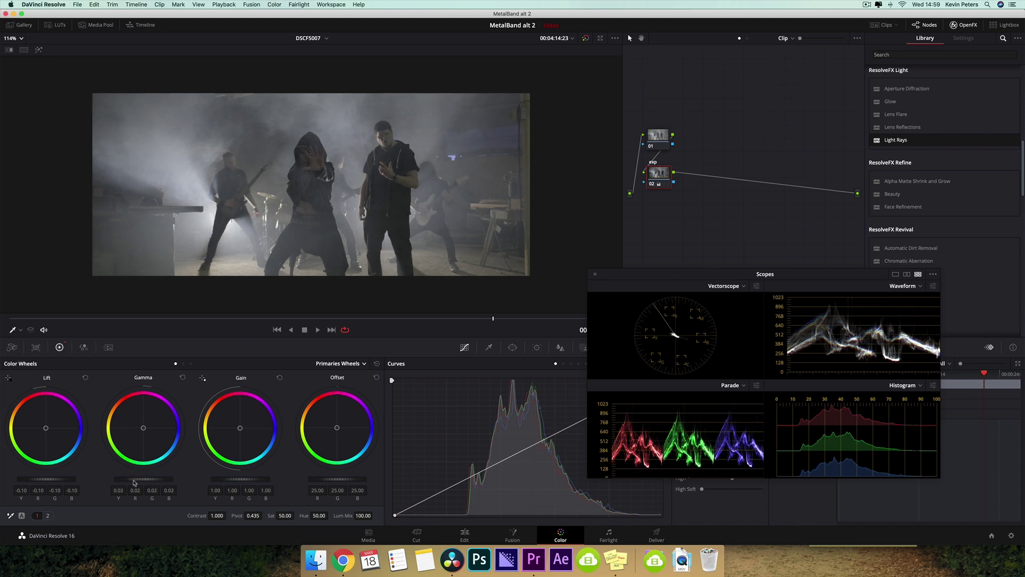
left_click_drag(250, 480, 238, 478)
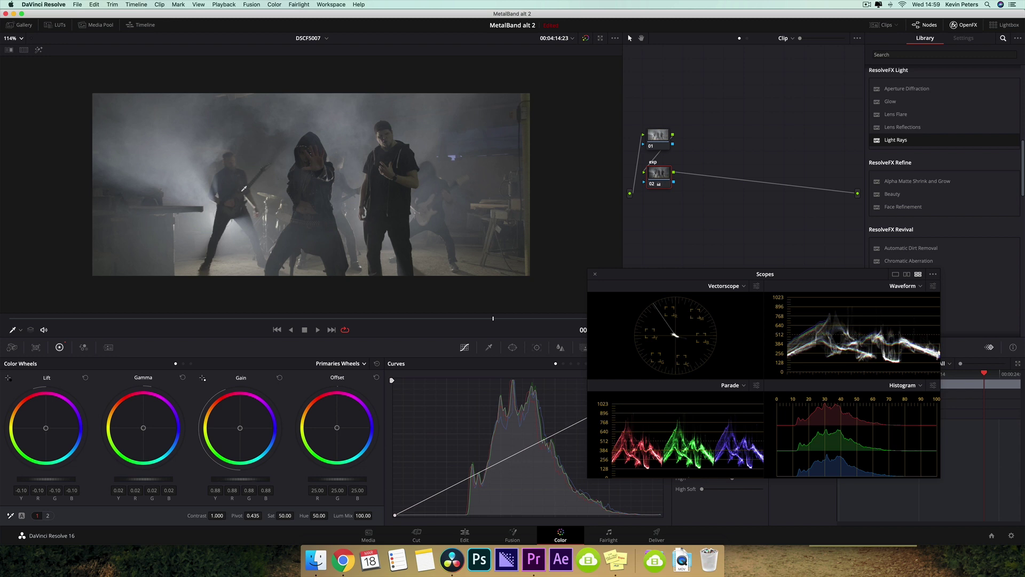
Step: Add a serial node after exp, raise its saturation to about 57 and label it sat
key("alt+s")
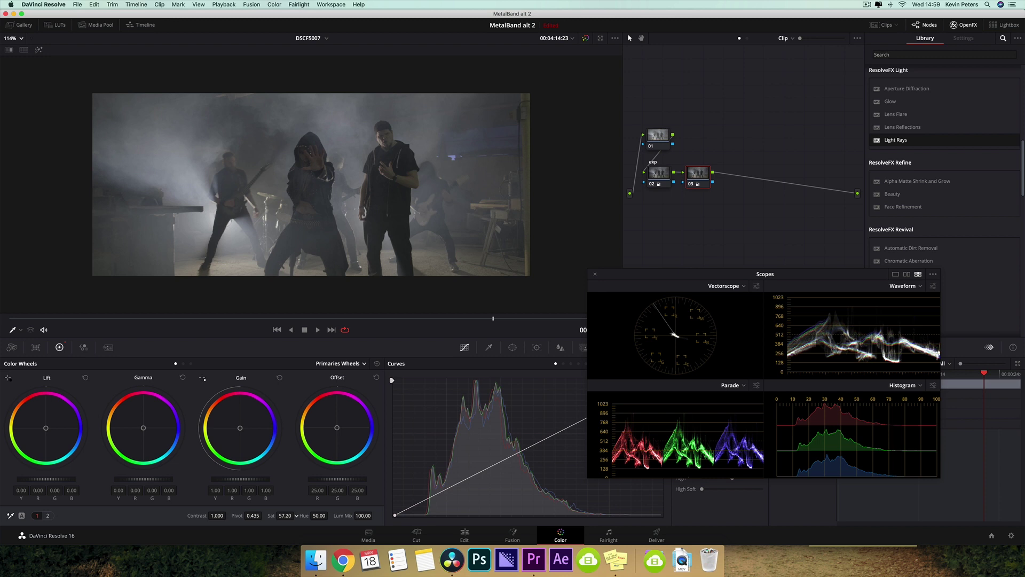
right_click(693, 174)
left_click(704, 190)
Step: Add another serial node after the sat node and label it look
key("alt+s")
right_click(738, 173)
left_click(749, 188)
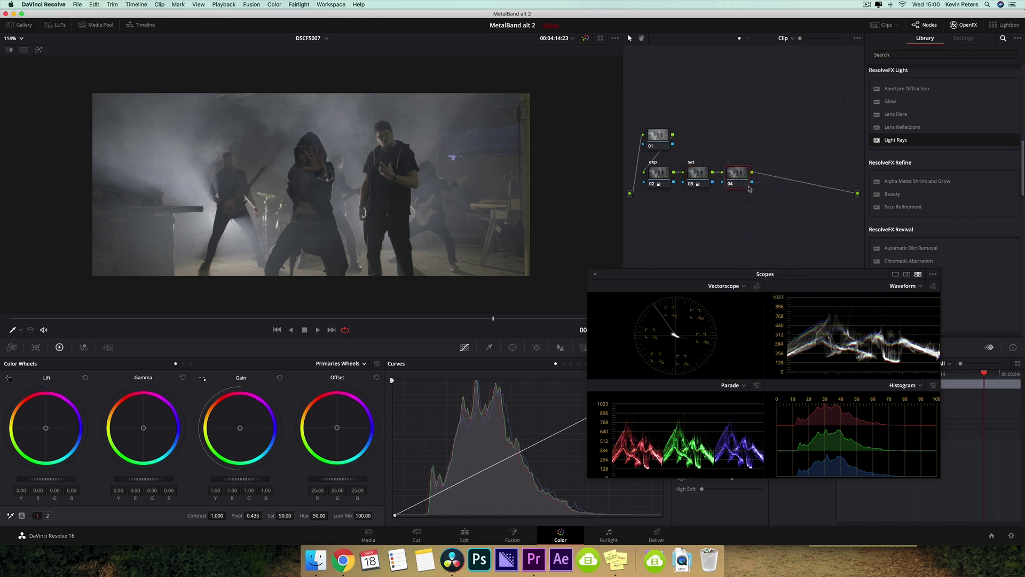
type("look")
key("Return")
Step: On the look node, push Gamma toward blue (R -0.05, G 0.01, B 0.04), lower Gain to 0.95 and tint it teal
left_click_drag(144, 430, 148, 434)
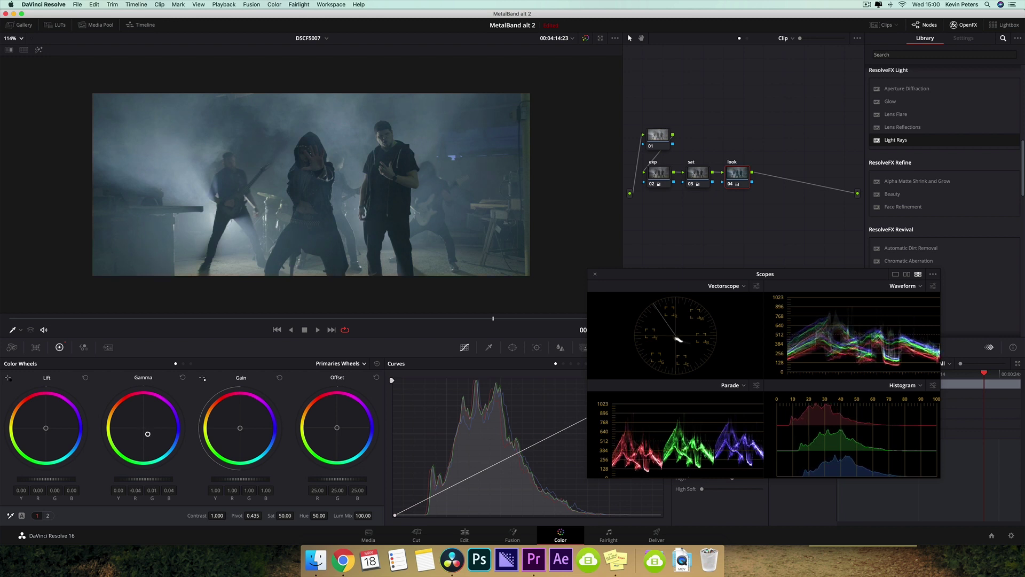
left_click_drag(147, 434, 148, 434)
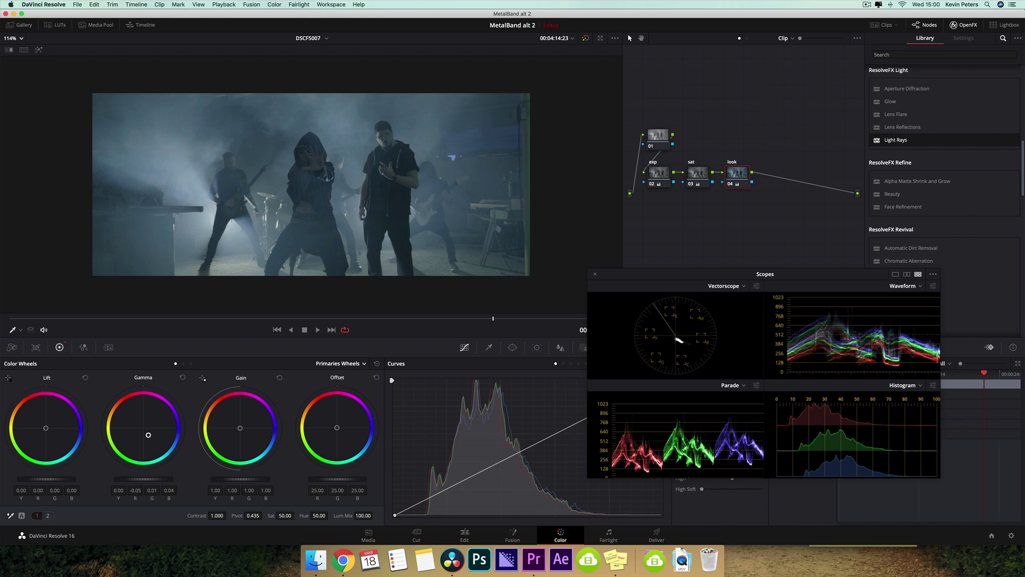
left_click_drag(241, 478, 237, 478)
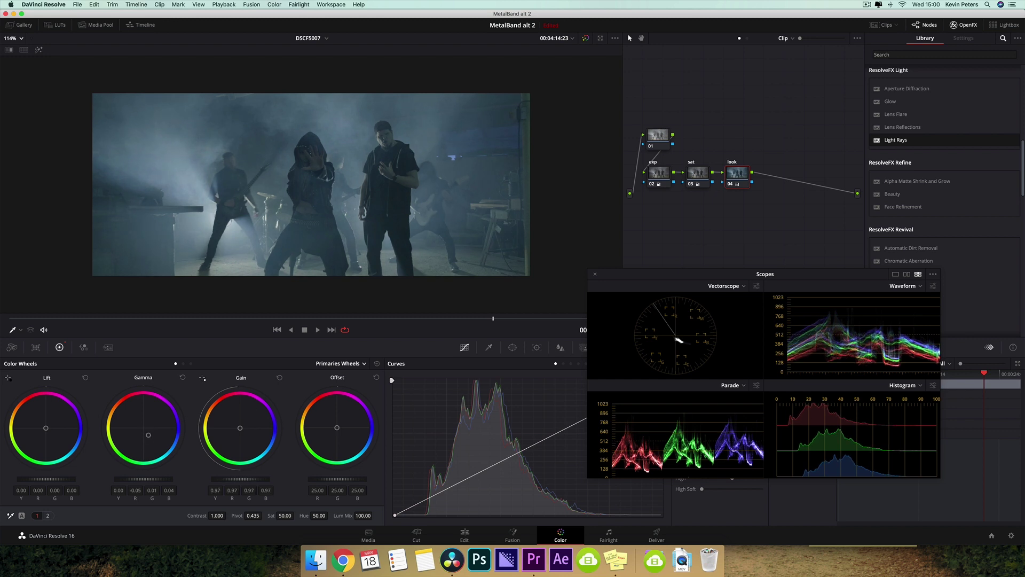
left_click_drag(239, 479, 238, 478)
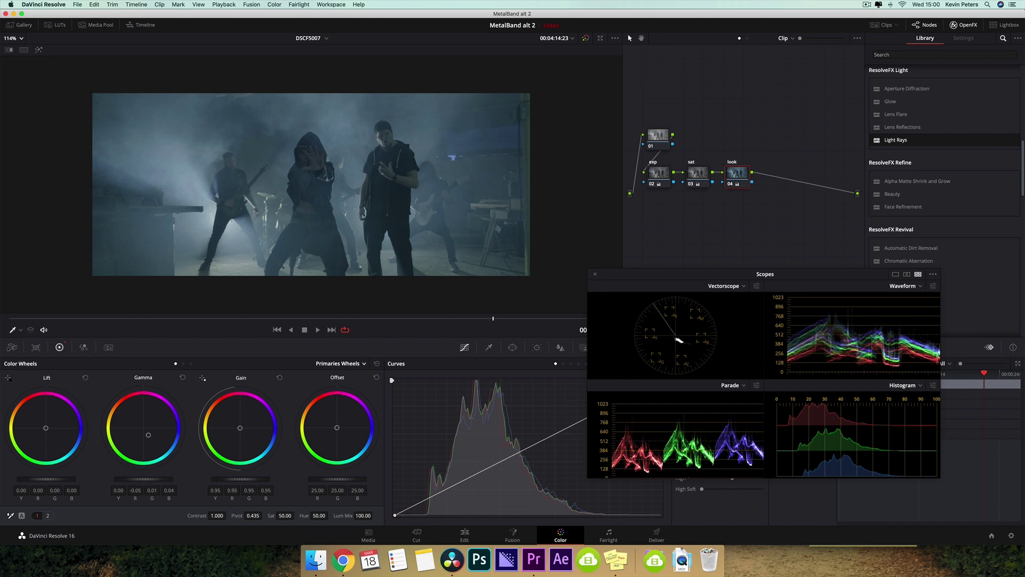
left_click_drag(240, 428, 239, 429)
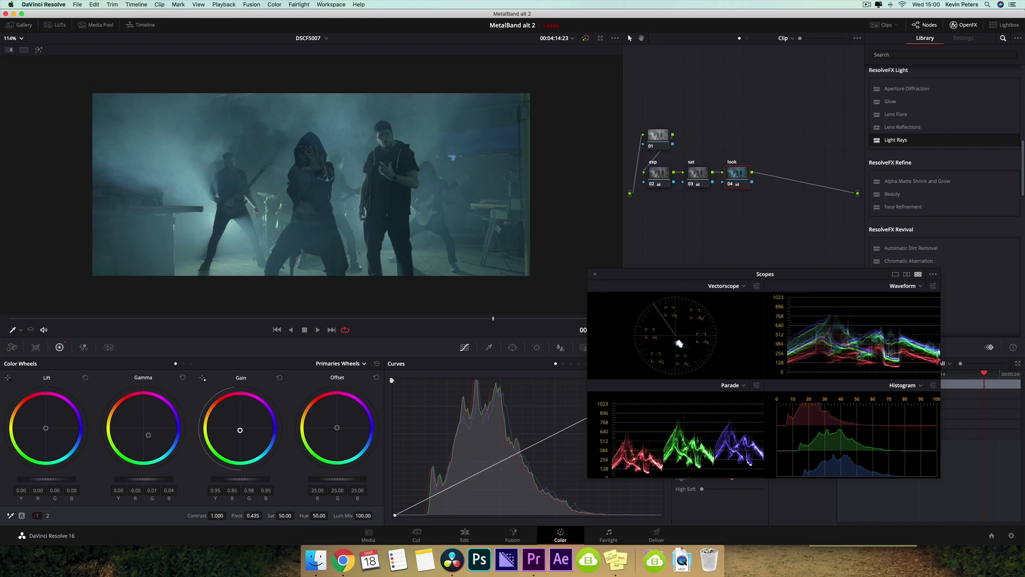
left_click_drag(240, 430, 240, 432)
Step: Shape the look node's Hue Vs Hue curve, raising the cyan-blue point, lowering the green-cyan point and slightly raising the red end
left_click_drag(765, 274, 860, 325)
left_click(564, 363)
left_click_drag(719, 329, 738, 394)
left_click(443, 515)
left_click(432, 515)
left_click_drag(602, 439, 604, 434)
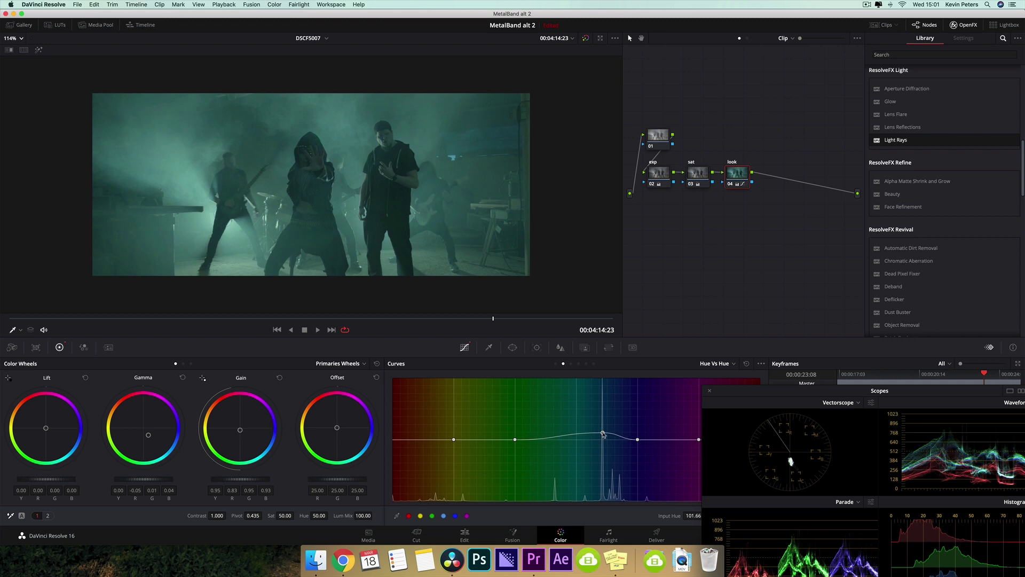
left_click_drag(556, 439, 555, 448)
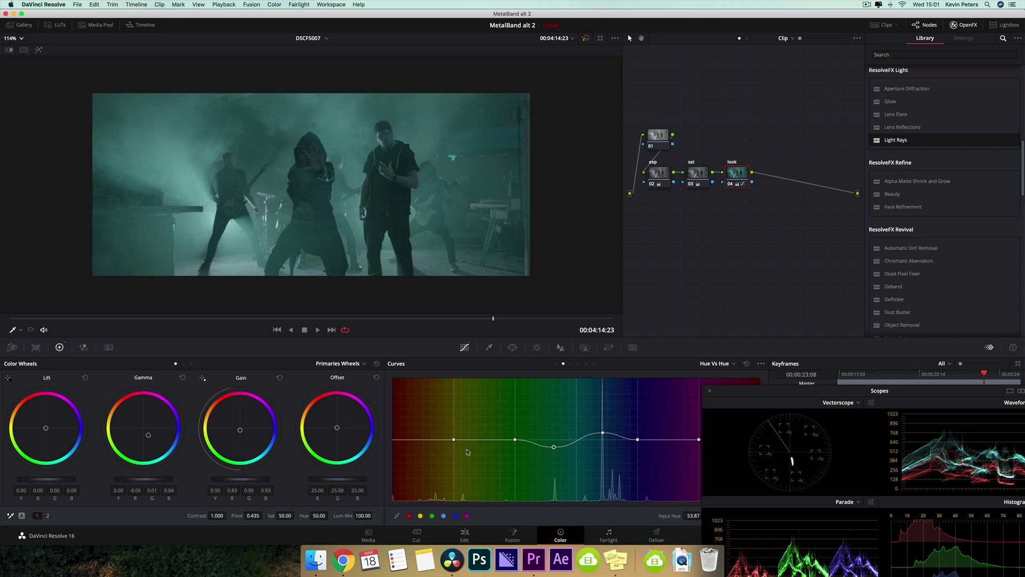
left_click(392, 440)
left_click_drag(393, 440, 394, 438)
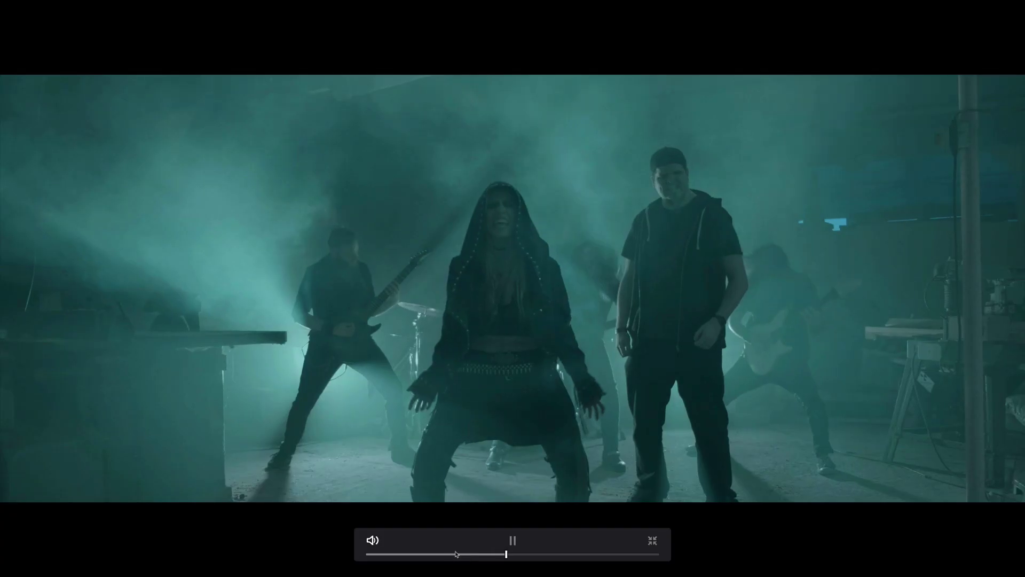
Step: Play back part of the graded clip full screen to review the teal look
mouse_move(505, 553)
left_mouse_down()
mouse_move(450, 555)
mouse_move(487, 554)
left_mouse_up()
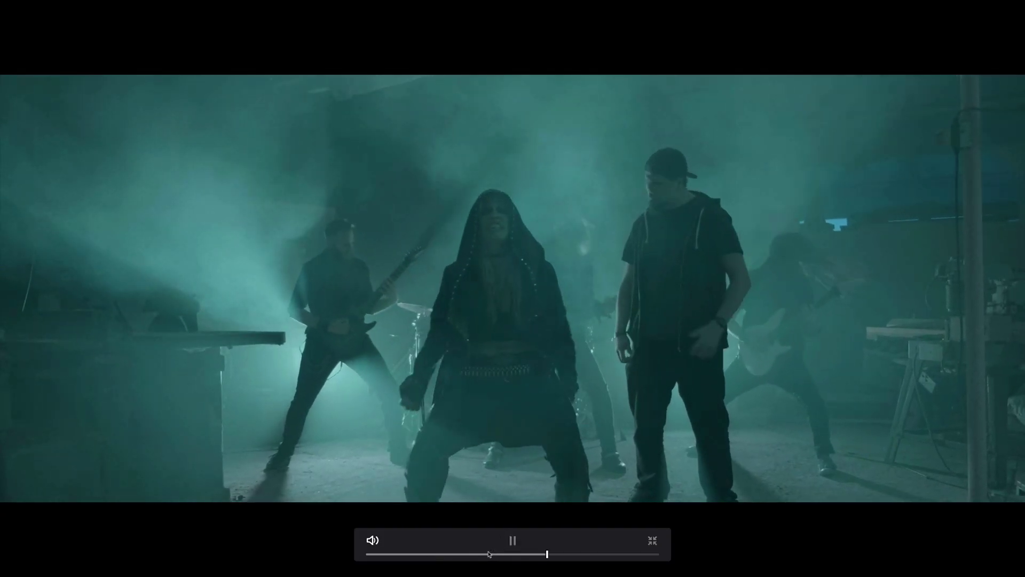
key("space")
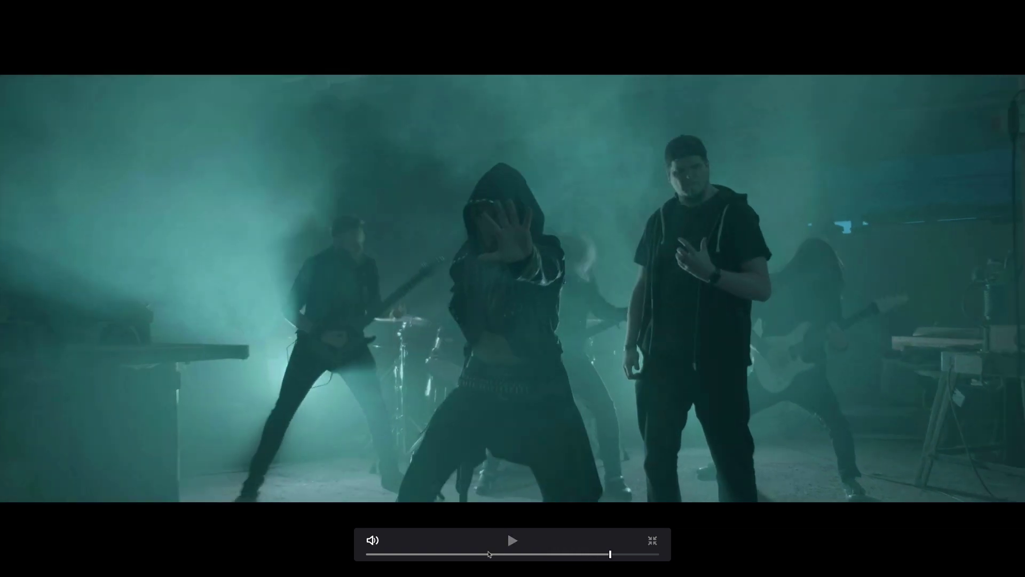
key("Escape")
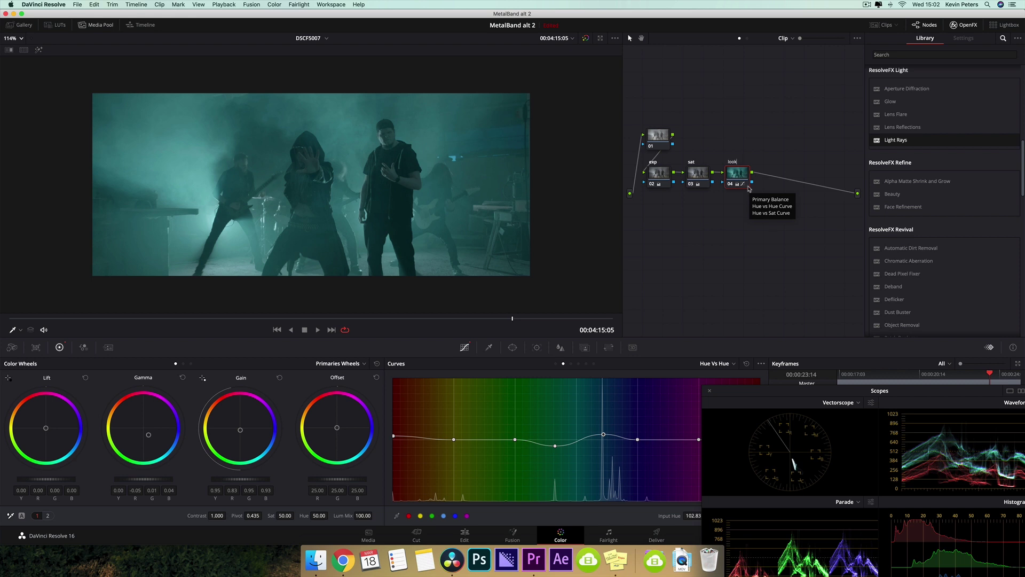
Step: Add a serial node after the look node and label it shadows
key("alt+s")
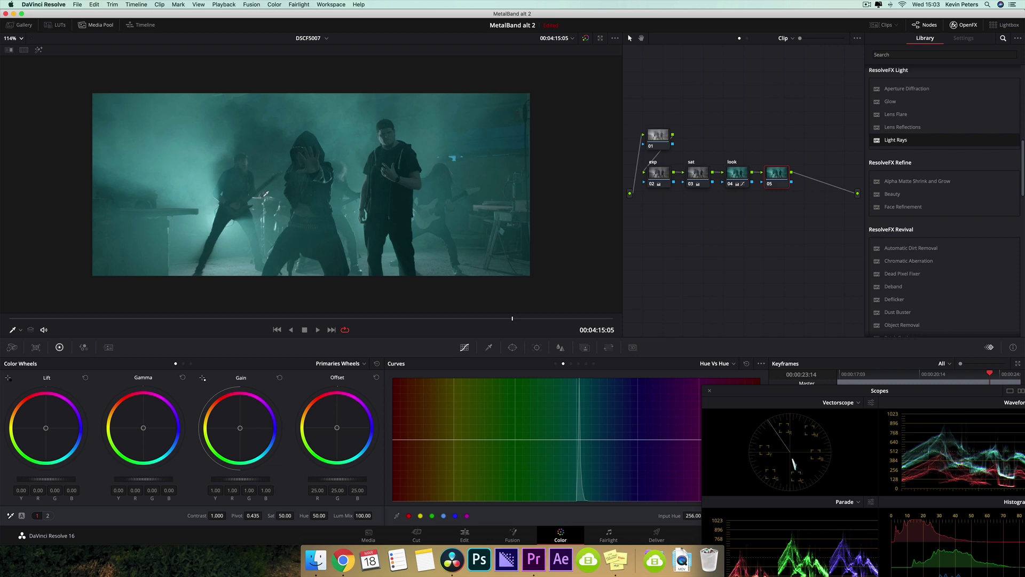
right_click(778, 177)
left_click(793, 192)
Step: Darken the shadows node by setting the Log wheels' Shadow level to -0.07, and compare the image with the node off and on
left_click(335, 365)
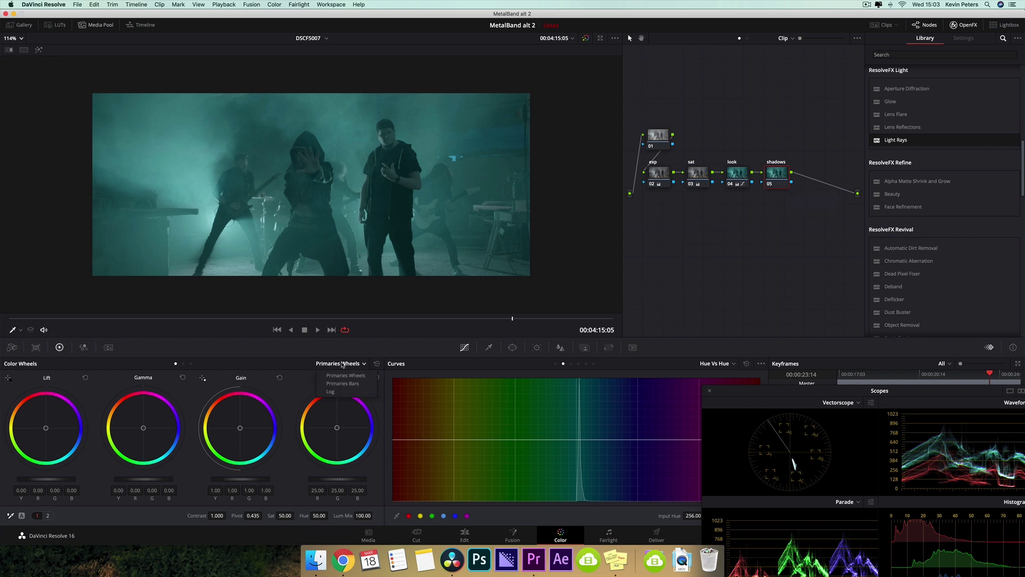
left_click(342, 391)
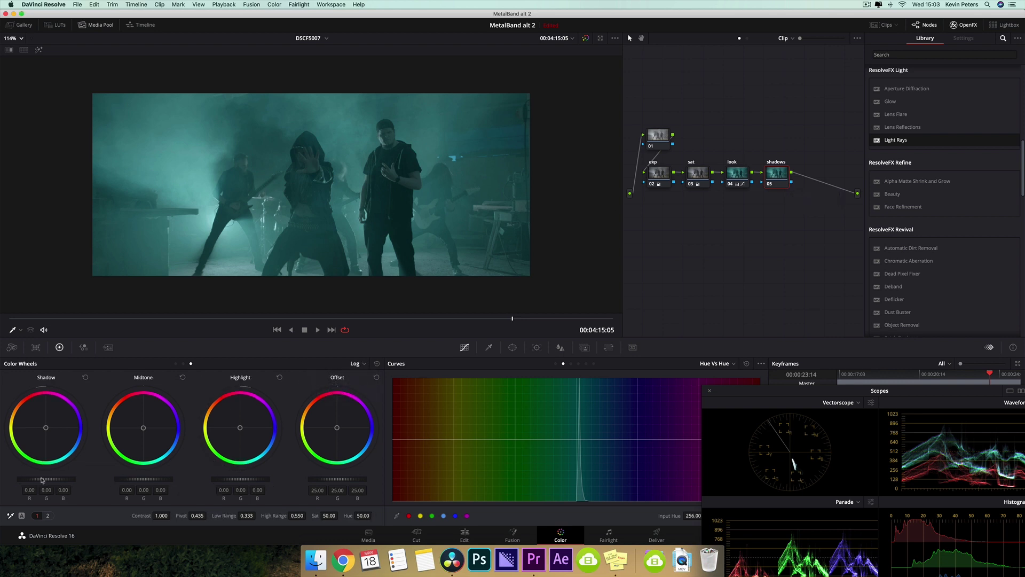
left_click_drag(46, 479, 42, 478)
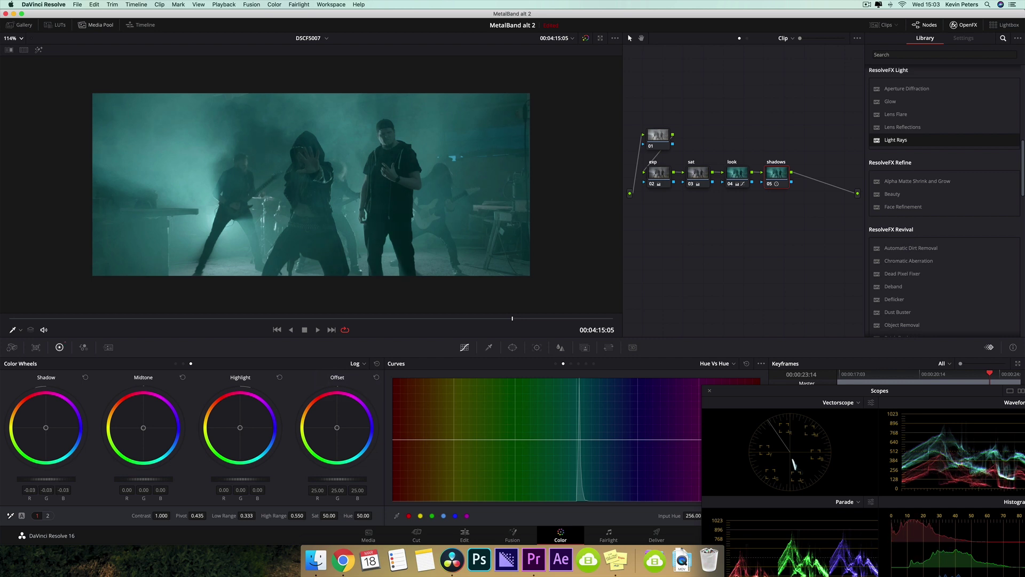
left_click_drag(42, 478, 39, 479)
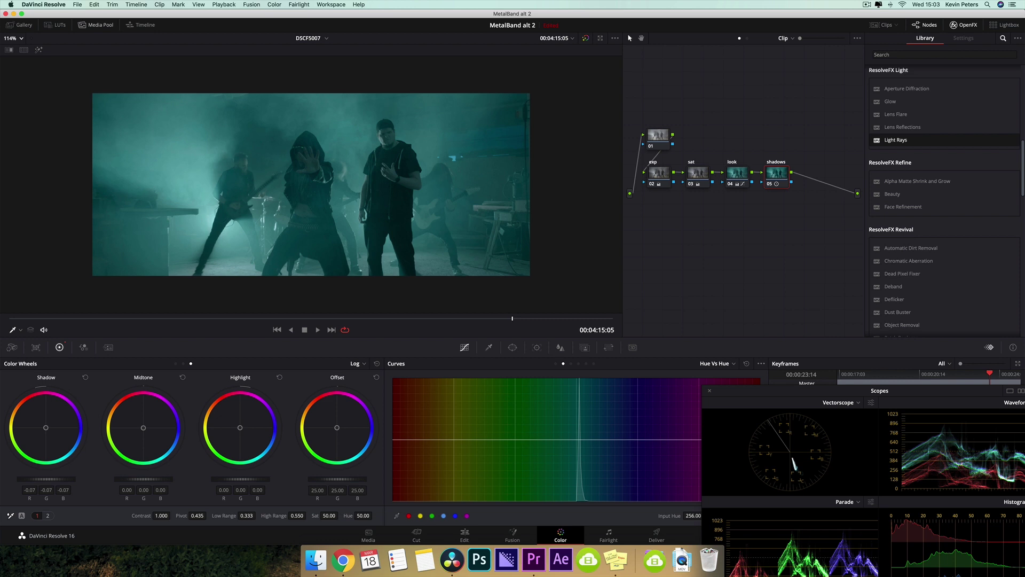
left_click(769, 184)
left_click(769, 184)
left_click(770, 184)
left_click(769, 185)
Step: Add a serial node after shadows, place it below the exp node and label it glow
key("alt+s")
left_click_drag(817, 173, 658, 231)
right_click(657, 231)
key("Escape")
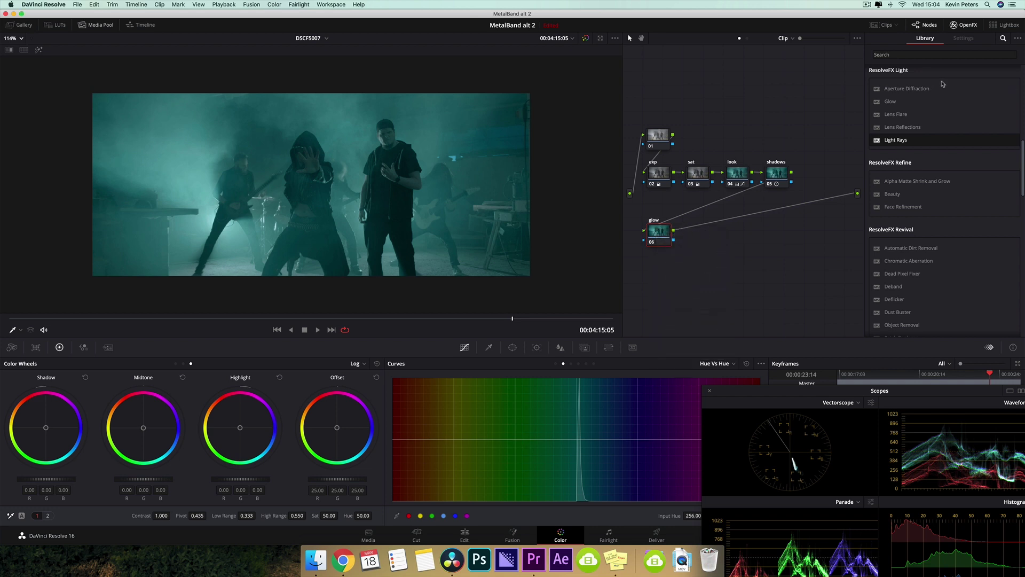
Step: Find the Glow effect in the OpenFX library and apply it to the glow node
left_click(922, 53)
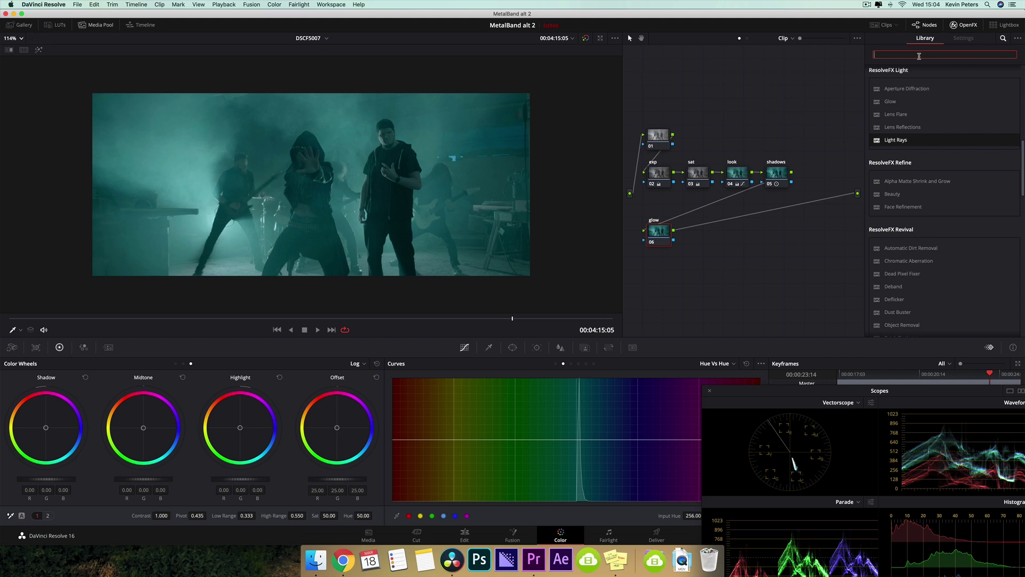
type("glow")
left_click_drag(889, 93, 659, 235)
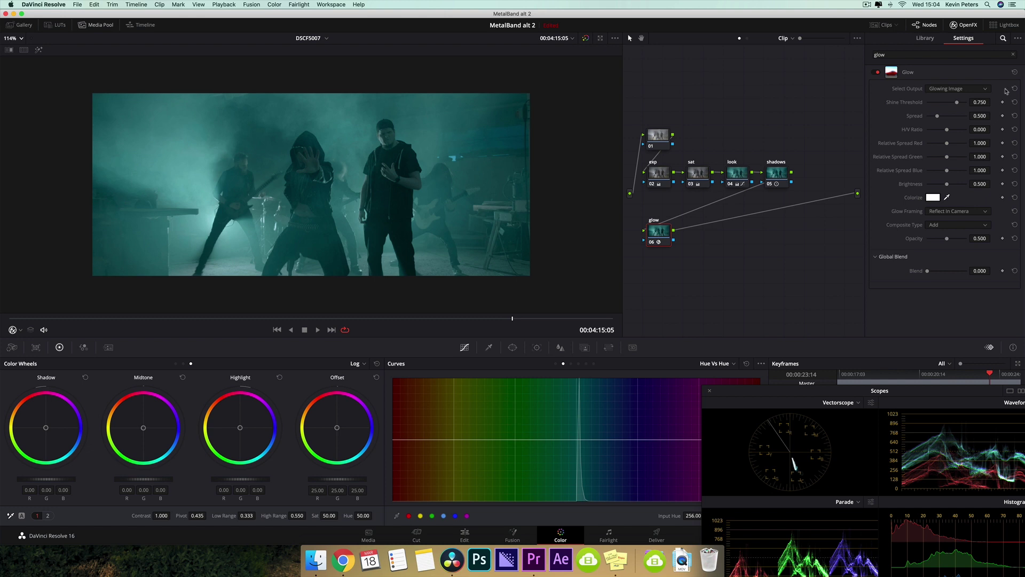
Step: Tighten the glow by setting Spread to 0.041 and Shine Threshold to 0.561
left_click_drag(938, 117, 927, 118)
left_click_drag(927, 117, 946, 104)
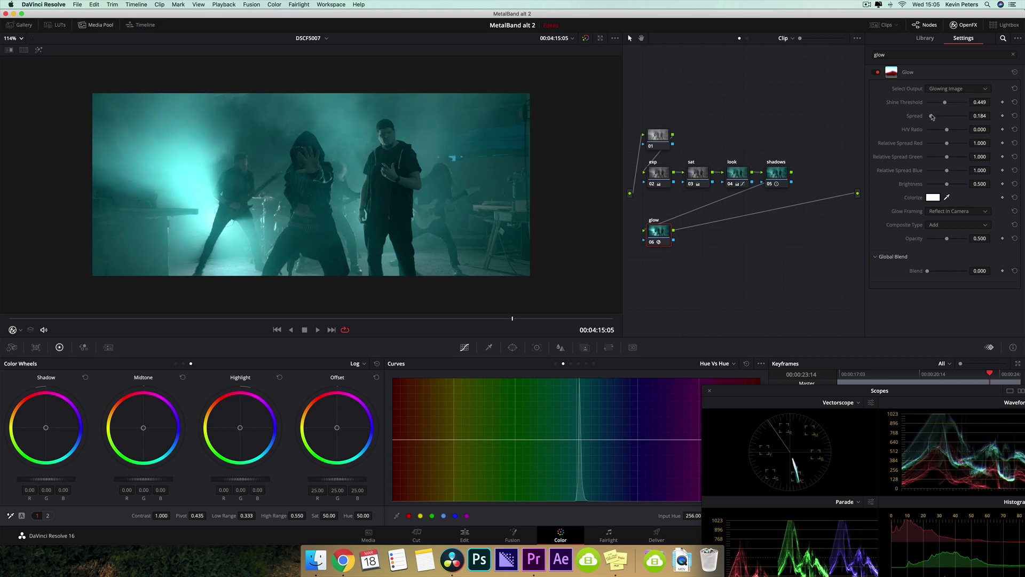
left_click_drag(938, 118, 935, 118)
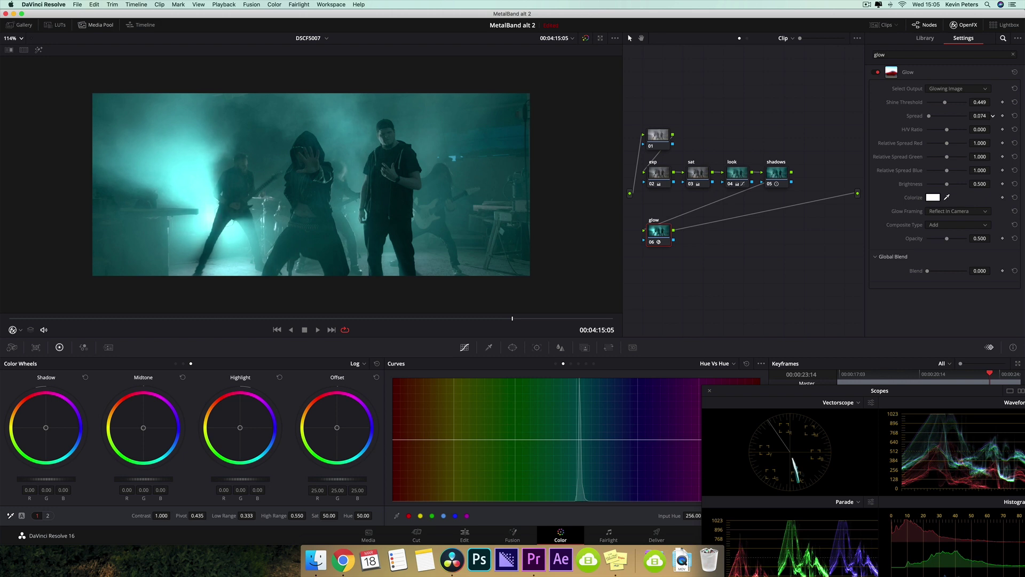
left_click_drag(980, 116, 969, 116)
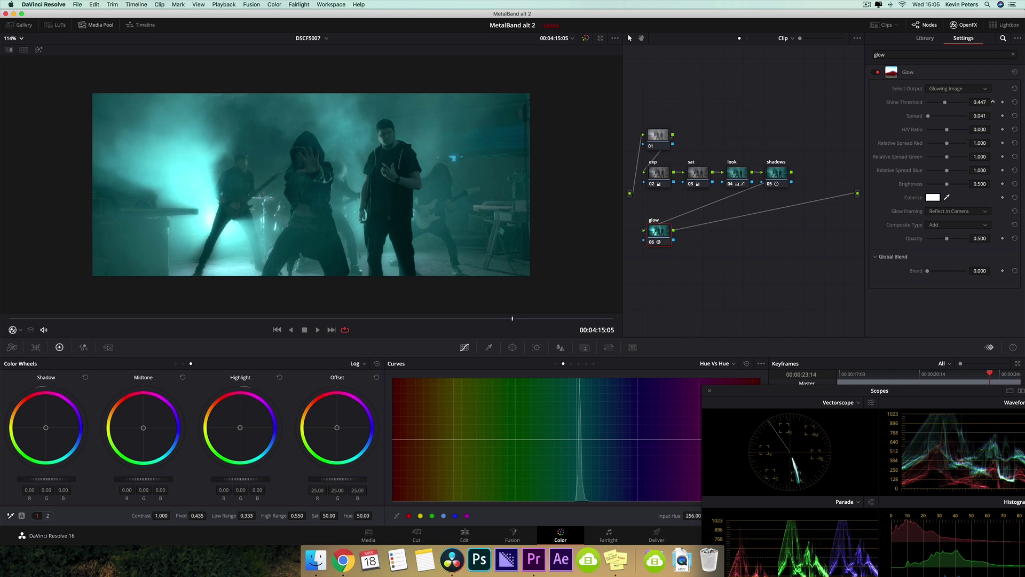
left_click_drag(992, 102, 996, 101)
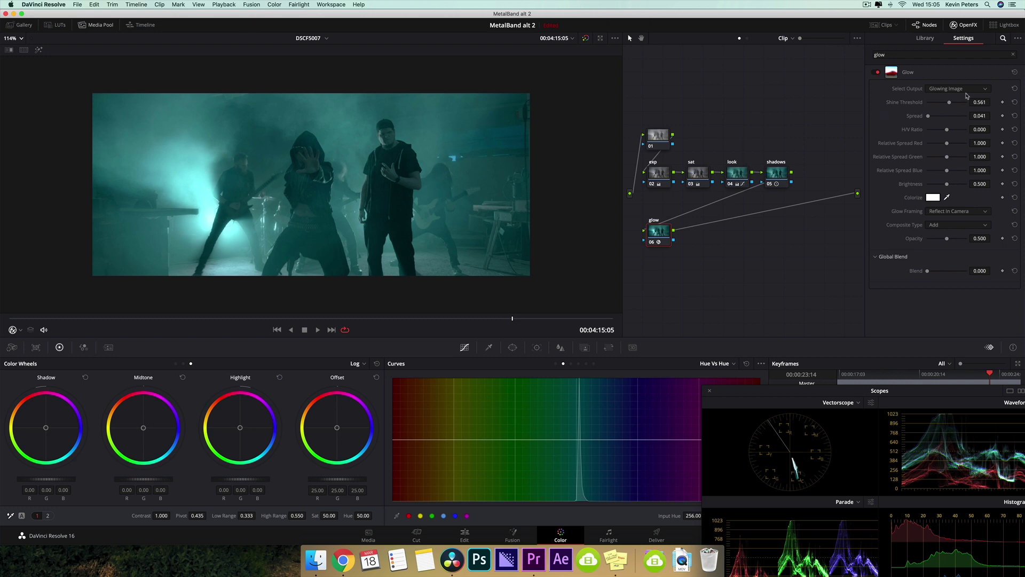
Step: Set the glow's H/V Ratio to 0.898 and its Brightness to 0.428
left_click_drag(948, 130, 961, 131)
left_click_drag(960, 130, 963, 133)
left_click_drag(964, 132, 993, 130)
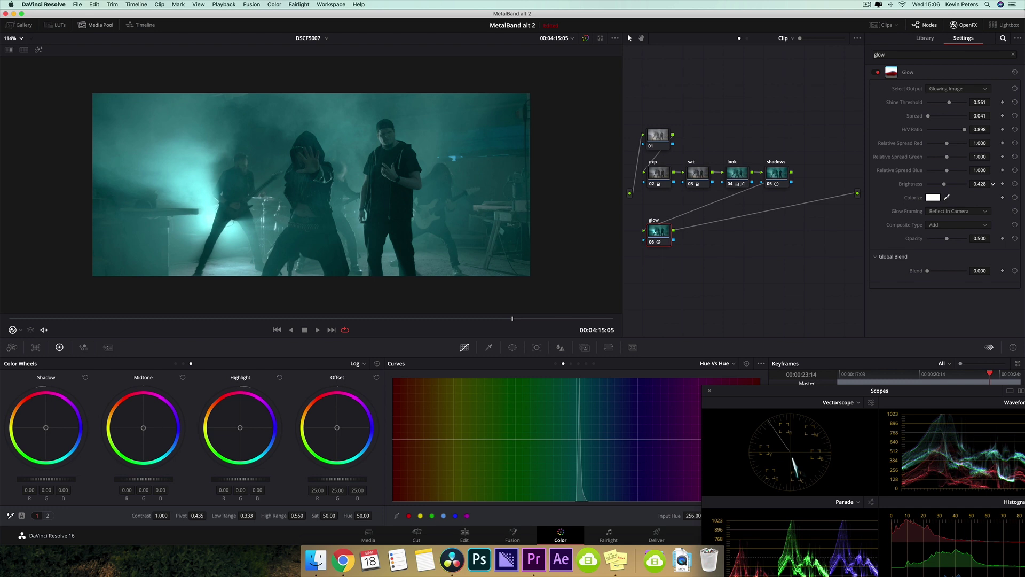
Step: Compare the clip with the glow node off and on, and check the glow at several frames
key("ctrl+d")
key("ctrl+d")
left_click_drag(418, 318, 473, 317)
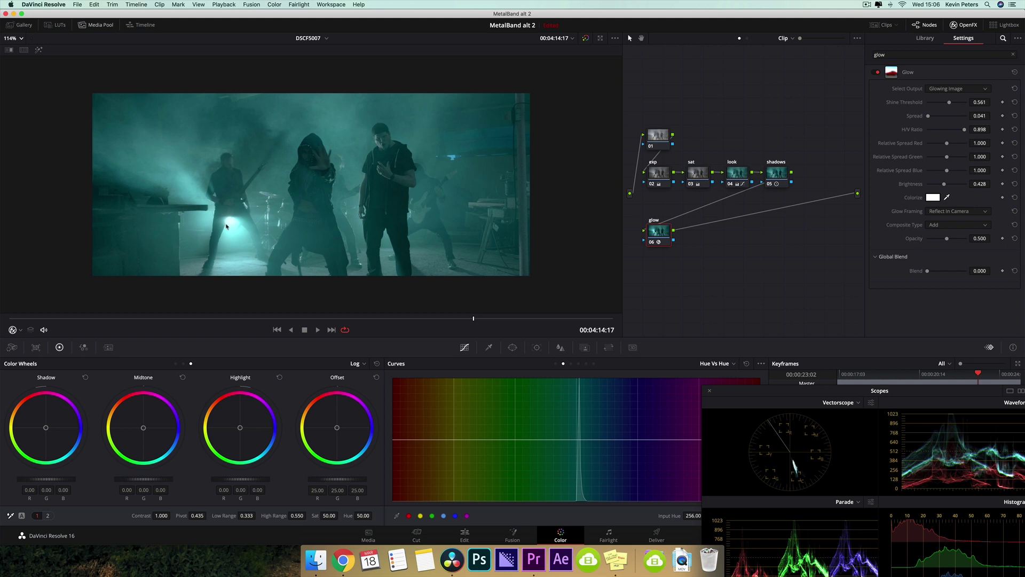
left_click(652, 242)
left_click(652, 242)
left_click_drag(474, 319, 365, 318)
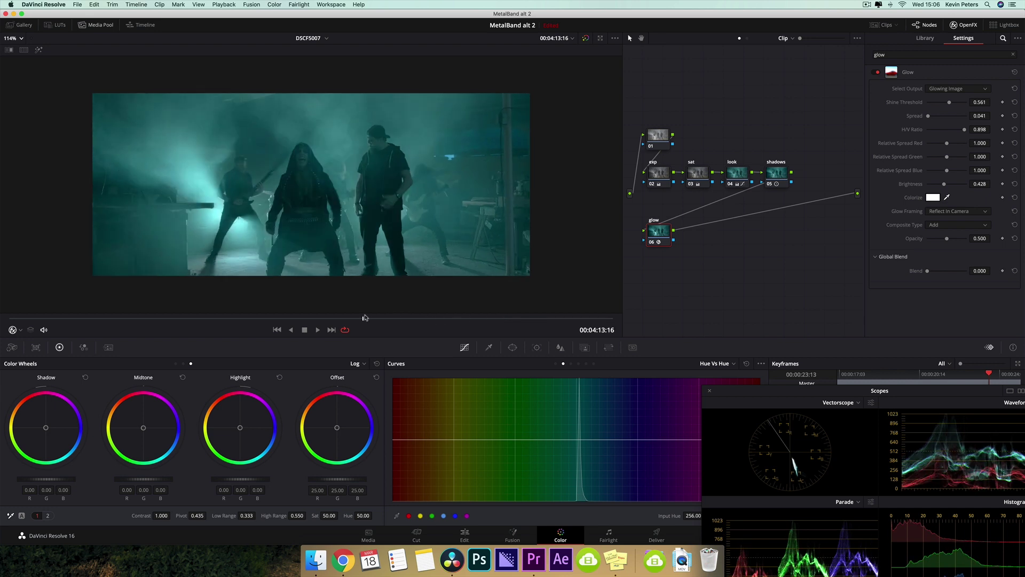
left_click(472, 318)
left_click_drag(482, 319, 502, 312)
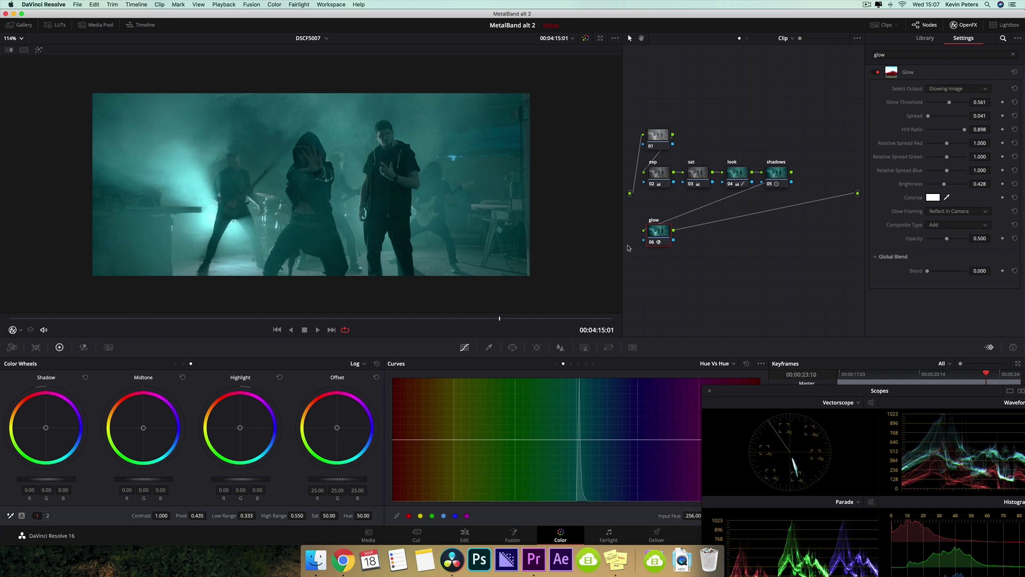
Step: Add a serial node after the glow node and move the playhead to 00:04:14:19
key("alt+s")
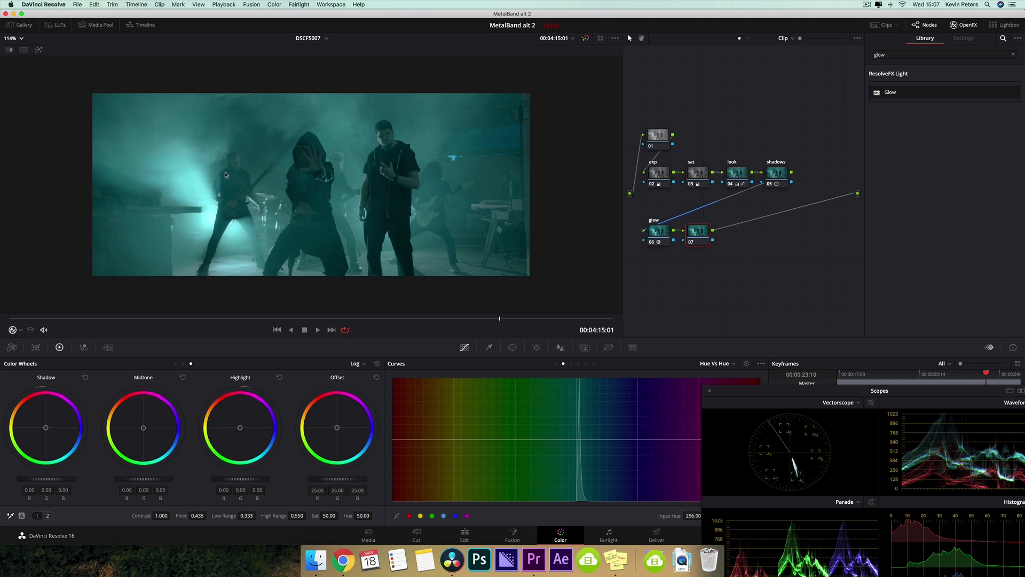
scroll(281, 163, "up", 1)
left_click(488, 309)
mouse_move(489, 310)
left_mouse_down()
mouse_move(418, 313)
mouse_move(513, 312)
mouse_move(444, 311)
mouse_move(481, 312)
left_mouse_up()
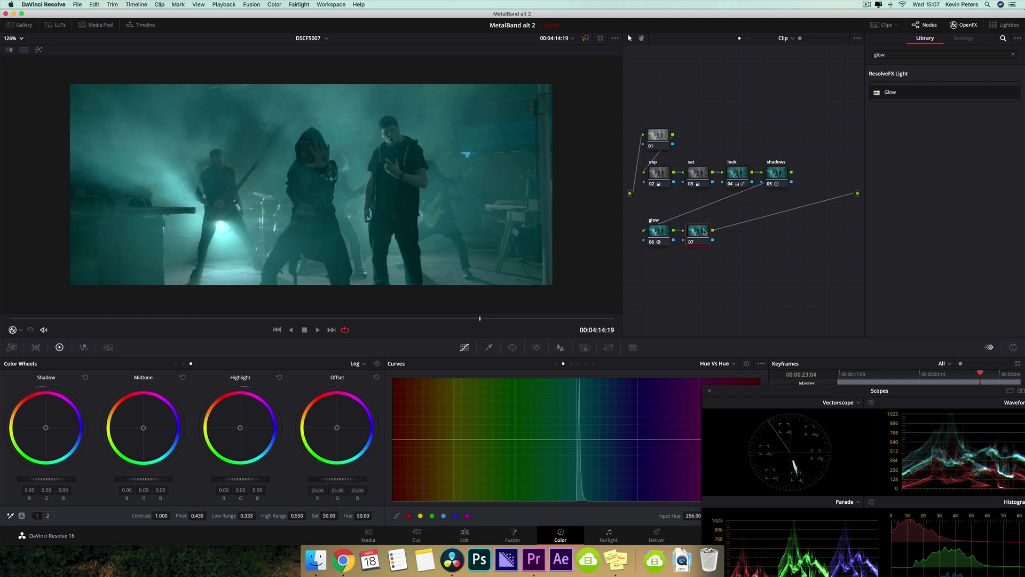
Step: Find the Light Rays effect in the OpenFX library and apply it to node 07
left_click(1012, 54)
scroll(939, 203, "down", 10)
scroll(897, 170, "up", 8)
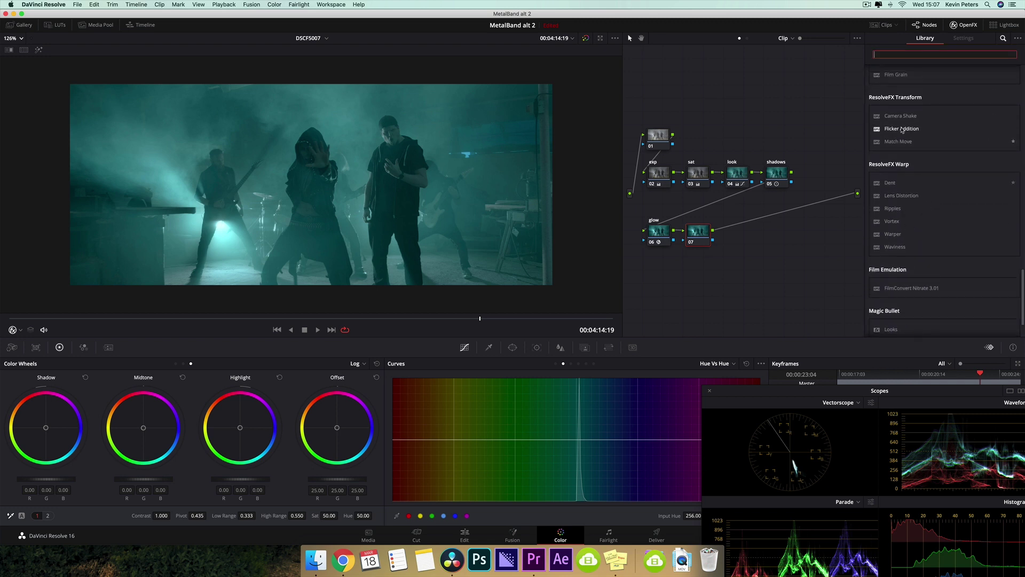
scroll(905, 163, "up", 2)
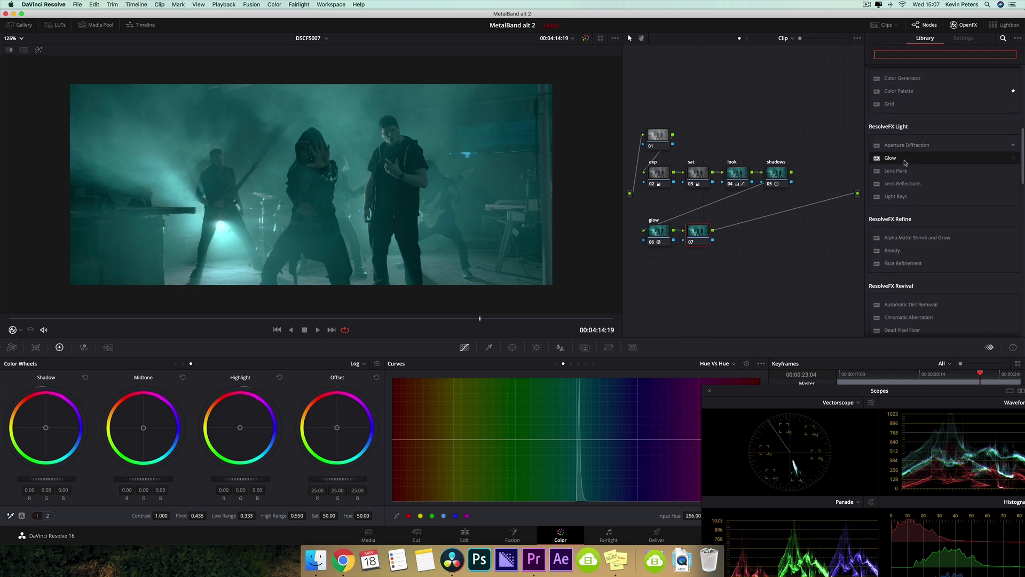
left_click_drag(900, 172, 696, 233)
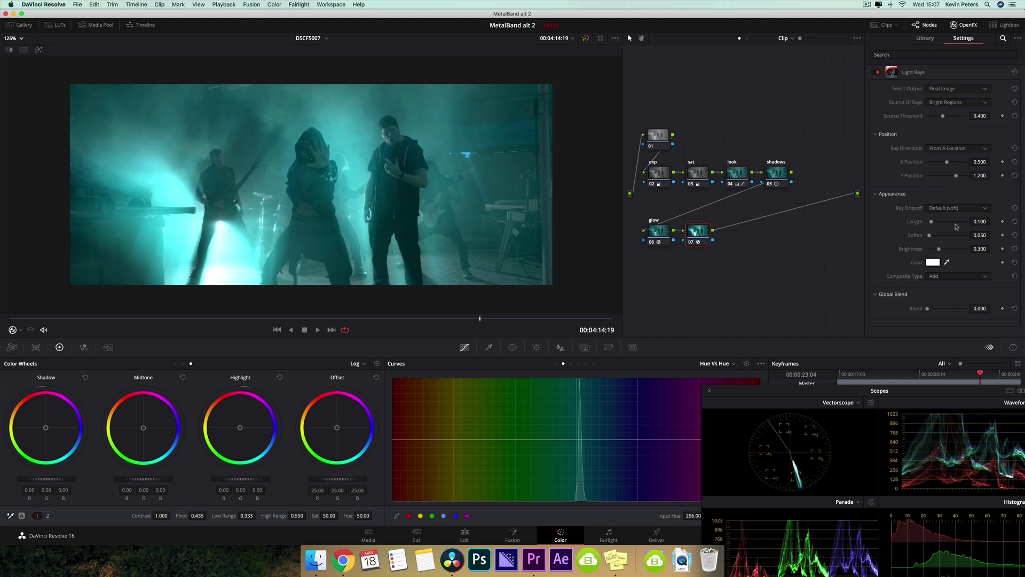
Step: Set the light rays' Length to 0.530, Y Position to -1.000 and X Position to 0.164
left_click_drag(931, 221, 949, 224)
left_click_drag(956, 175, 919, 179)
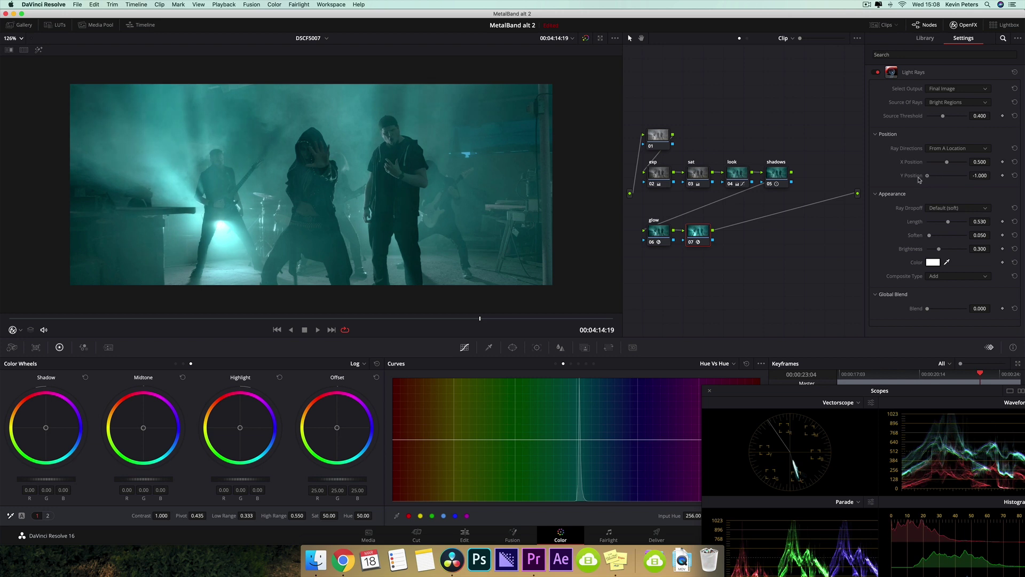
left_click_drag(946, 162, 943, 164)
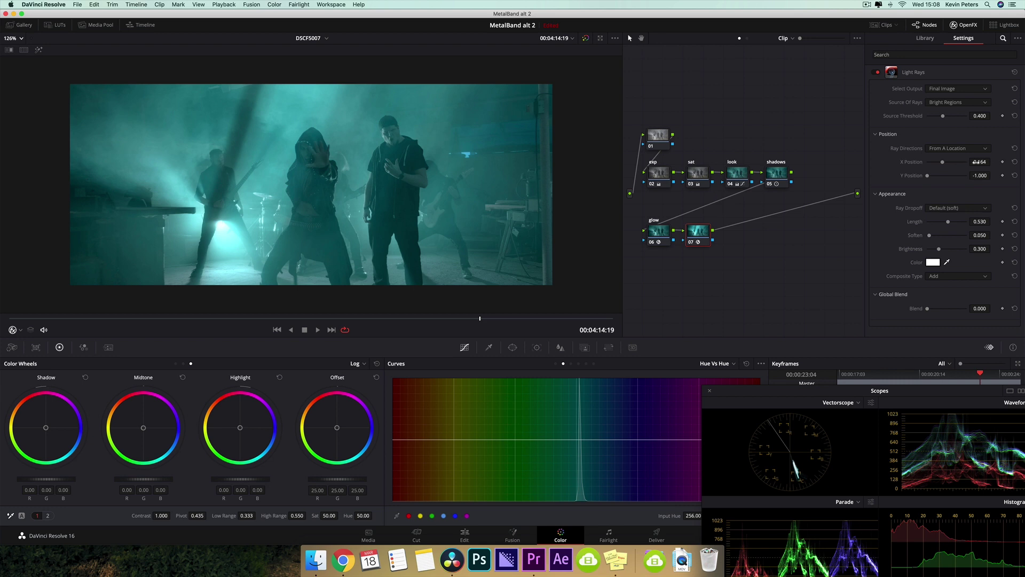
Step: Set the rays' Length to 0.826, Soften to 0.174 and Brightness to 0.163, and play the clip
left_click_drag(954, 224, 959, 222)
left_click_drag(929, 235, 936, 237)
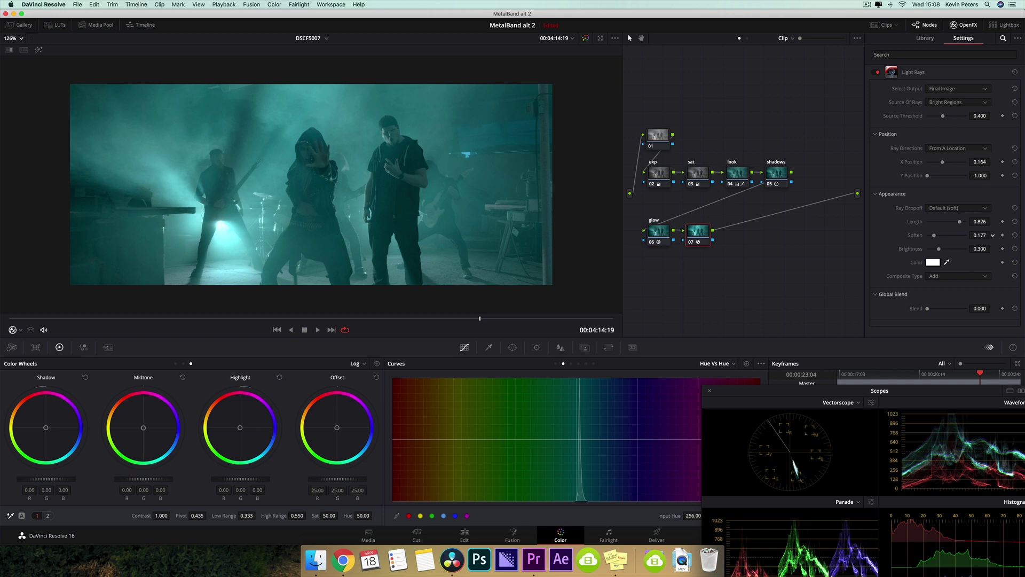
left_click_drag(993, 235, 980, 249)
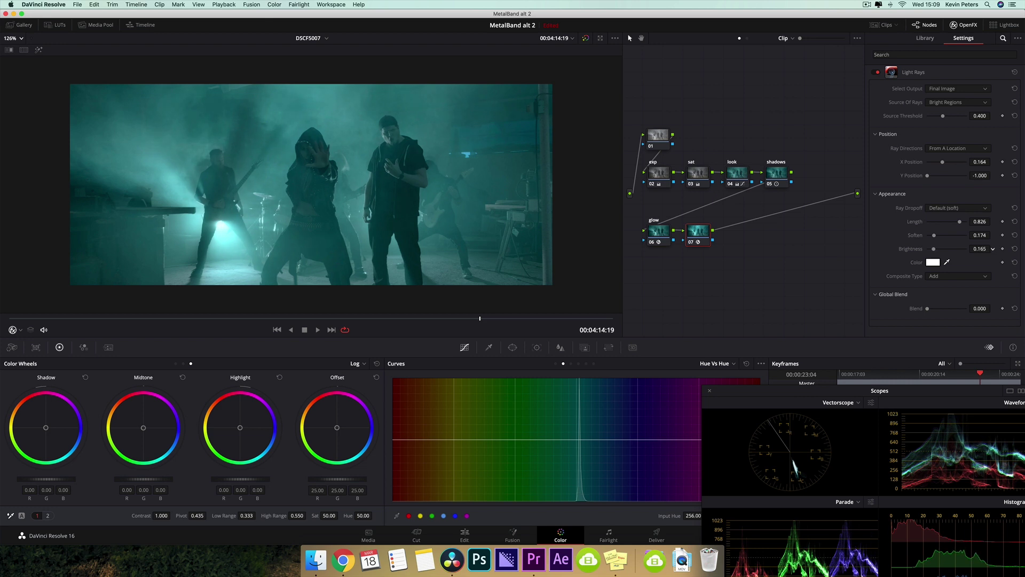
key("space")
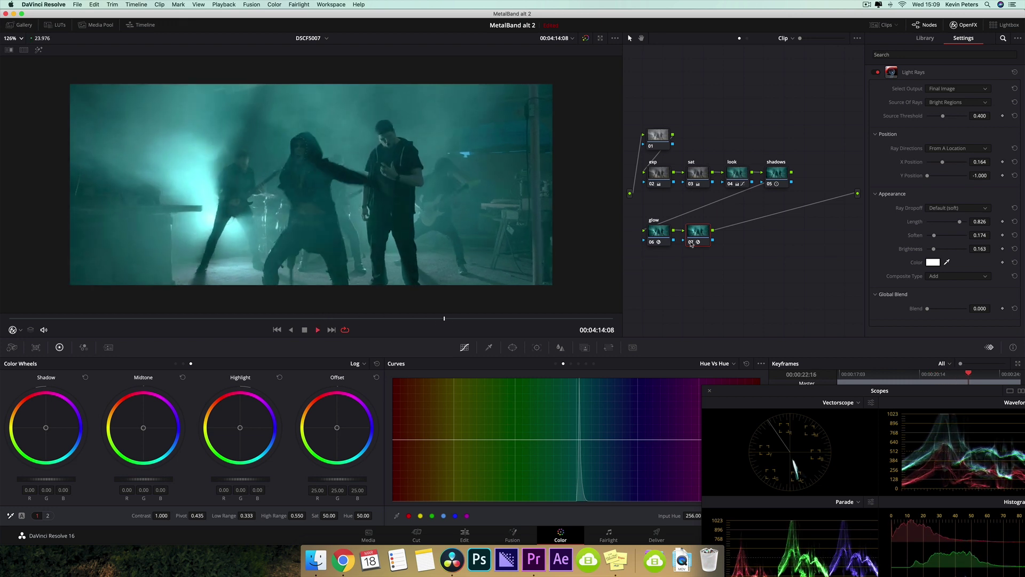
key("space")
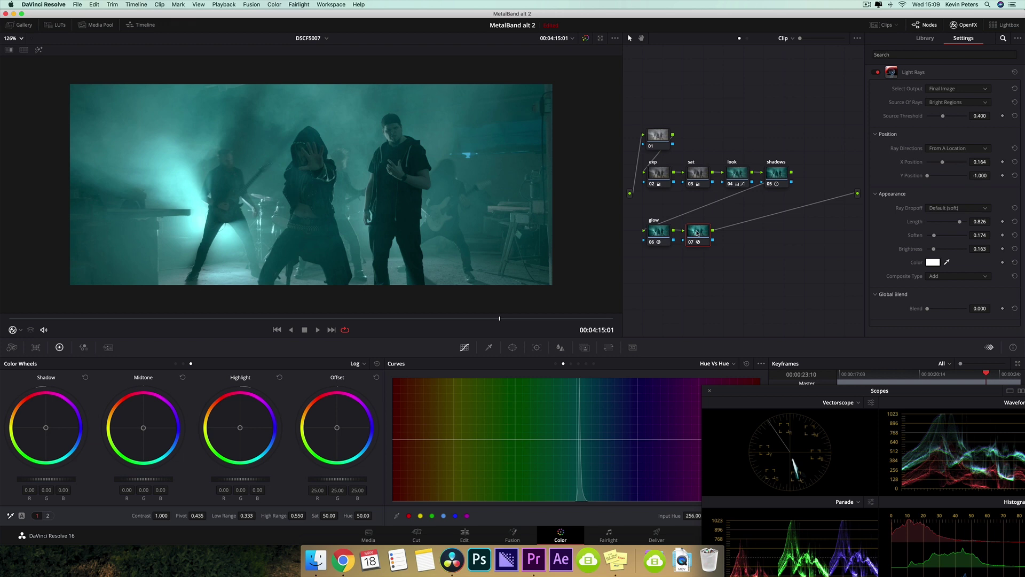
Step: Add a serial node after the light rays and qualify its darker tones with Luminance High 58.2 and H. Soft 6.2
key("alt+s")
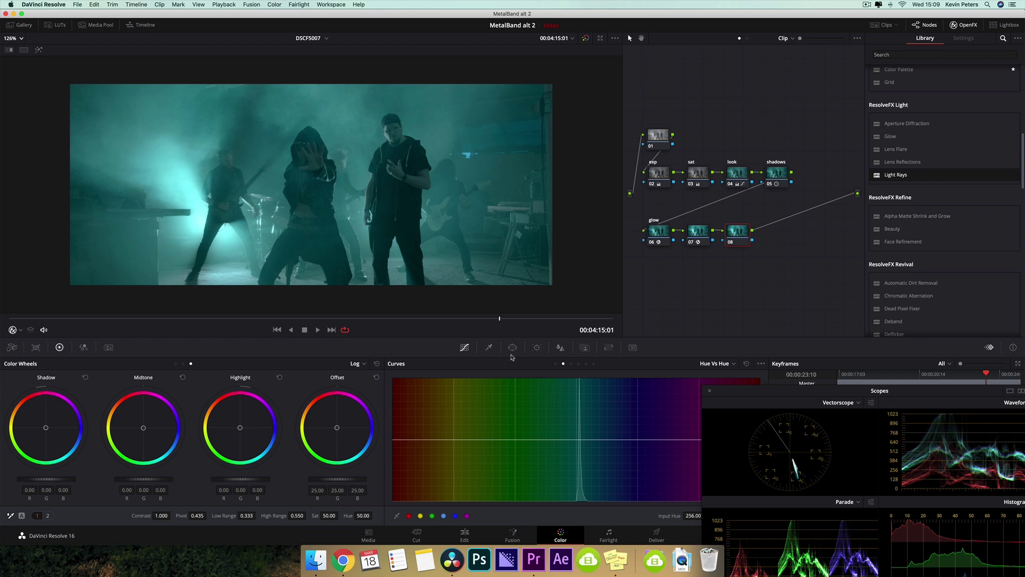
left_click(489, 348)
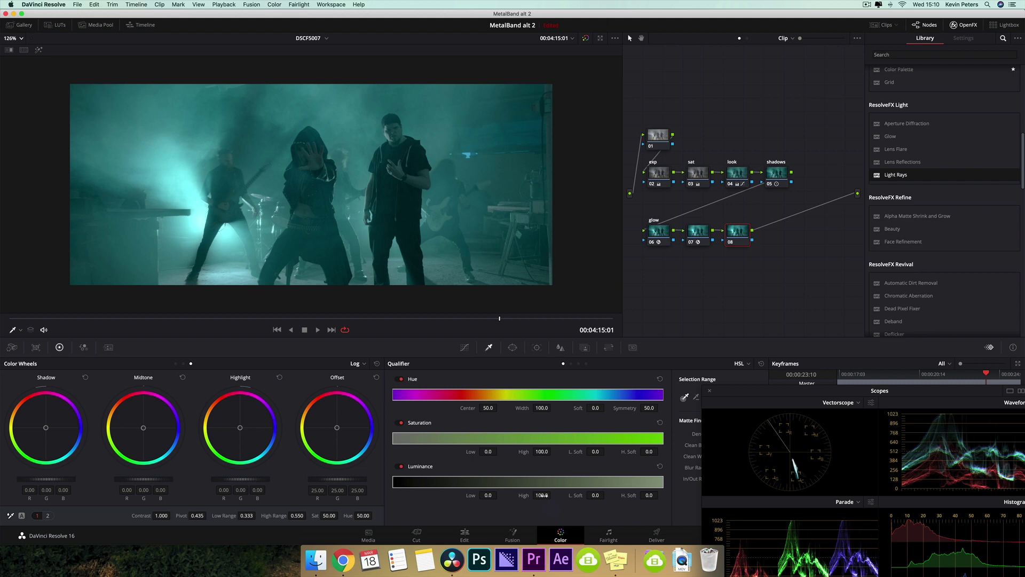
key("shift+h")
left_click_drag(662, 482, 540, 483)
left_click_drag(553, 494, 553, 494)
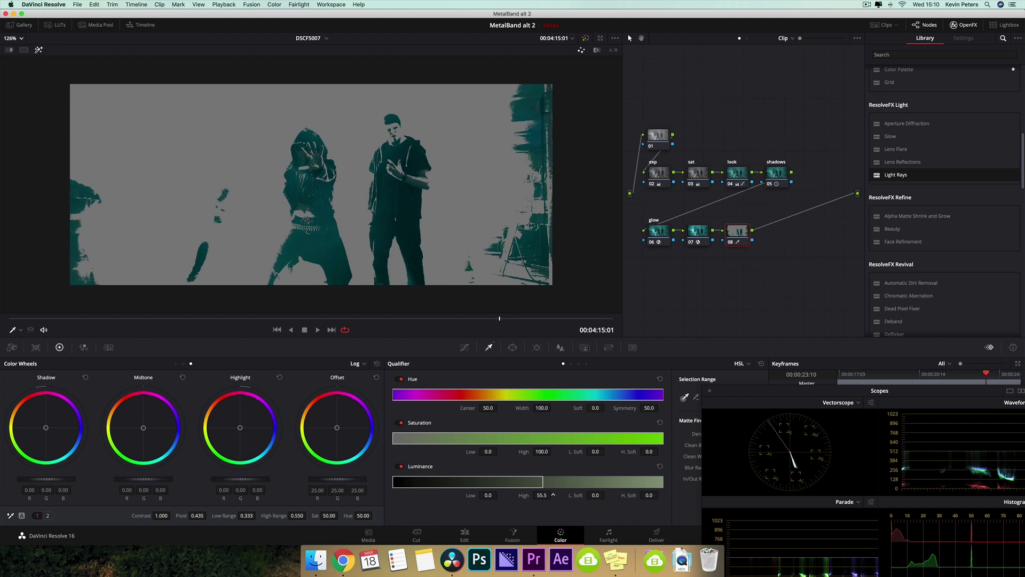
left_click_drag(553, 494, 553, 495)
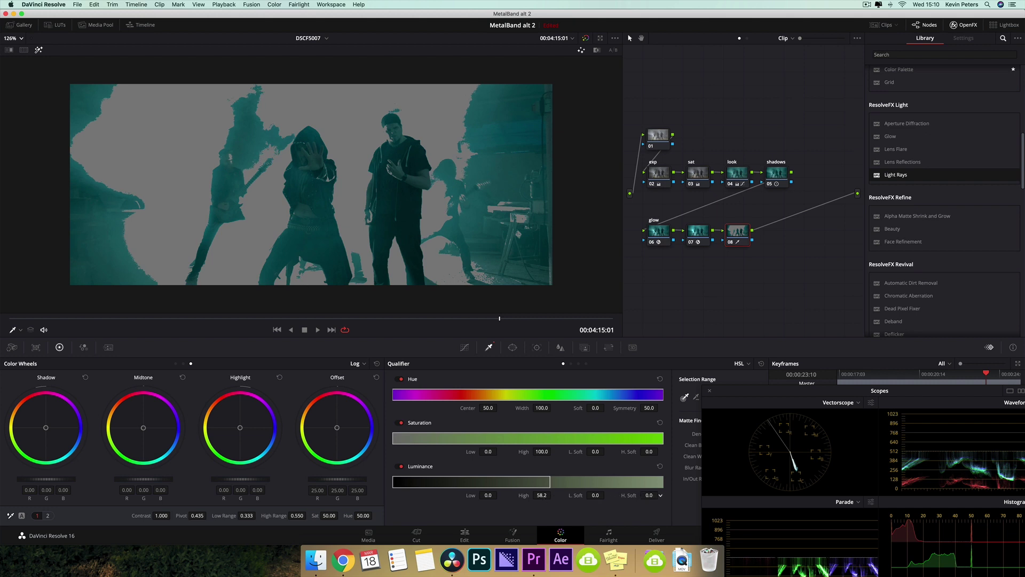
left_click_drag(550, 482, 559, 482)
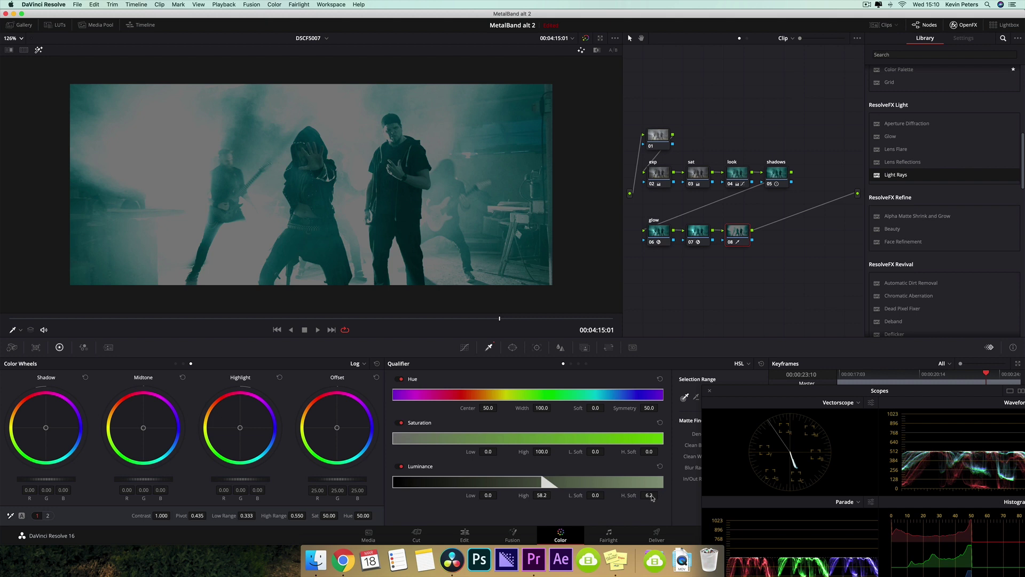
key("shift+h")
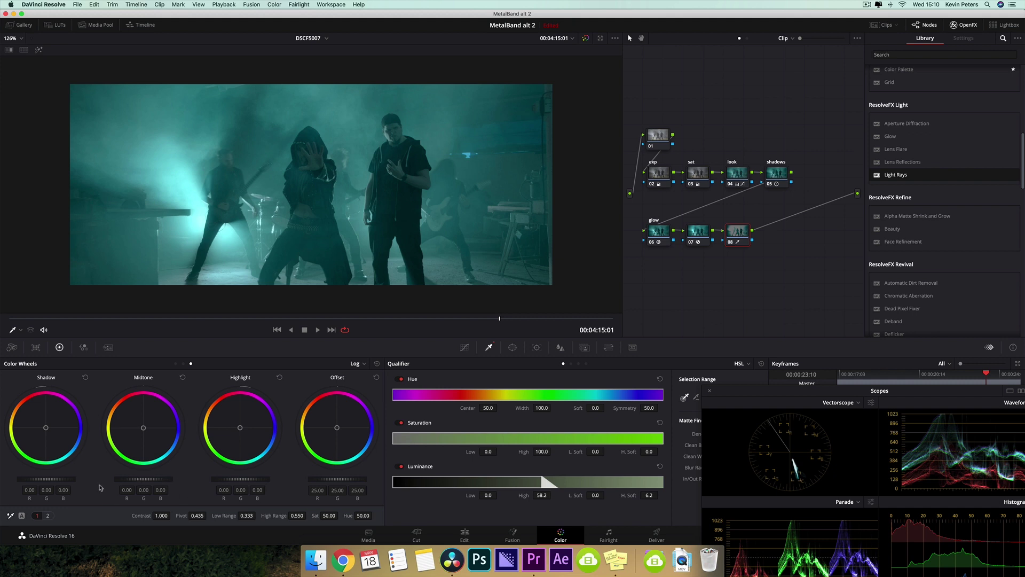
Step: Lower the Log Shadow of node 08 to -0.02 and raise its Contrast to 1.102
left_click_drag(69, 479, 63, 479)
left_click_drag(162, 516, 172, 516)
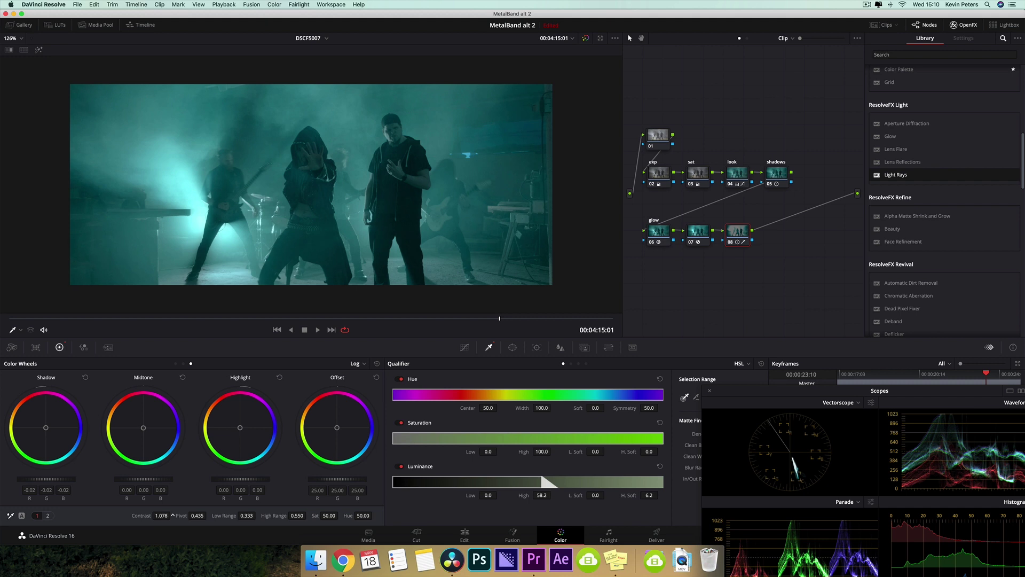
left_click_drag(172, 516, 173, 516)
Step: Compare the clip with node 08 switched off and on
left_click(730, 242)
left_click(730, 242)
left_click(730, 243)
left_click(731, 242)
left_click(730, 244)
left_click(729, 243)
left_click(729, 243)
left_click(730, 243)
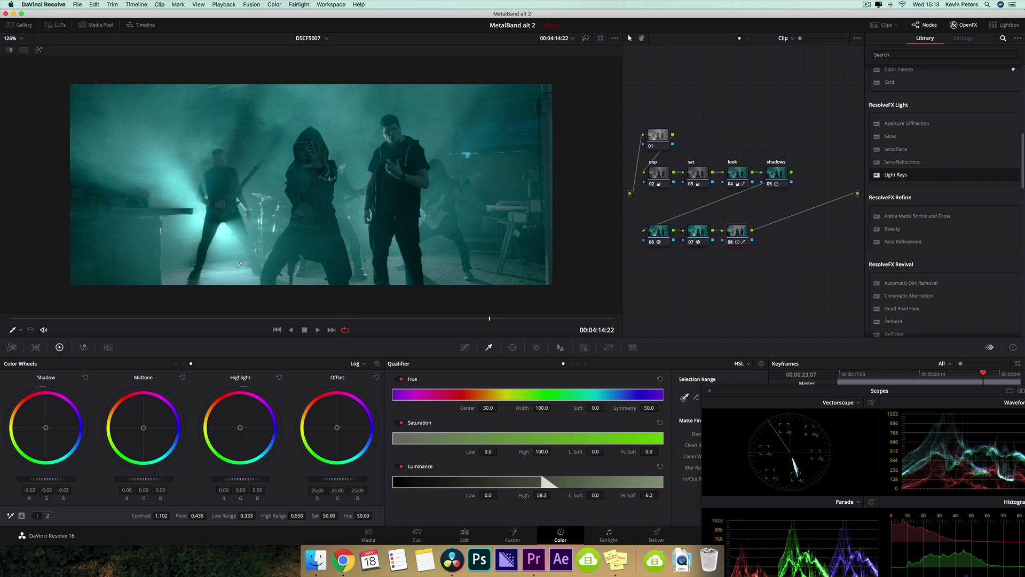
Step: Add a serial node and draw a closed curve window around the floor, extending below the frame
key("alt+s")
left_click(513, 347)
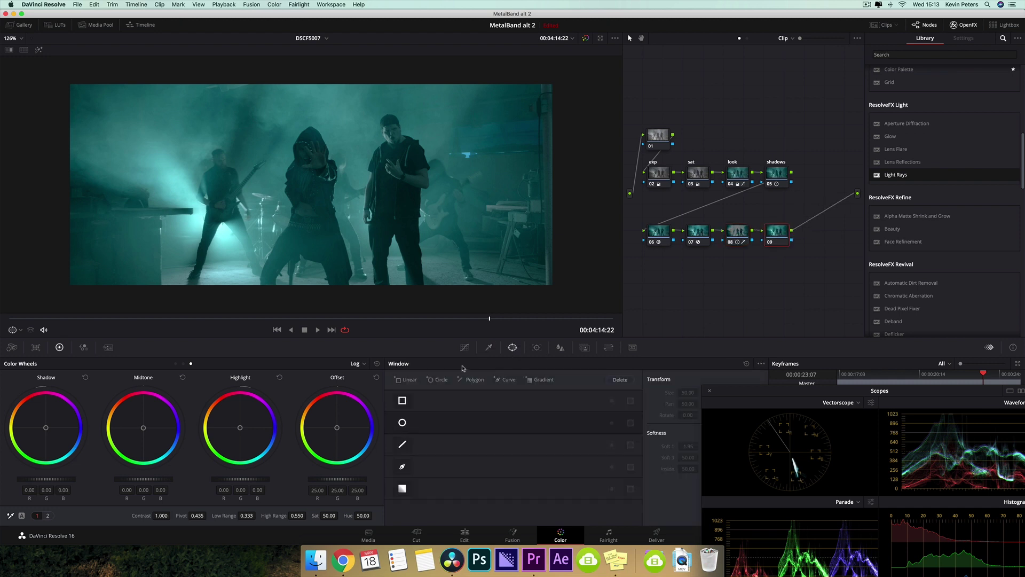
left_click(402, 466)
left_click(563, 269)
left_click(483, 264)
left_click(445, 262)
left_click(409, 262)
left_click(369, 269)
left_click(341, 269)
left_click(317, 269)
left_click(300, 264)
left_click(267, 259)
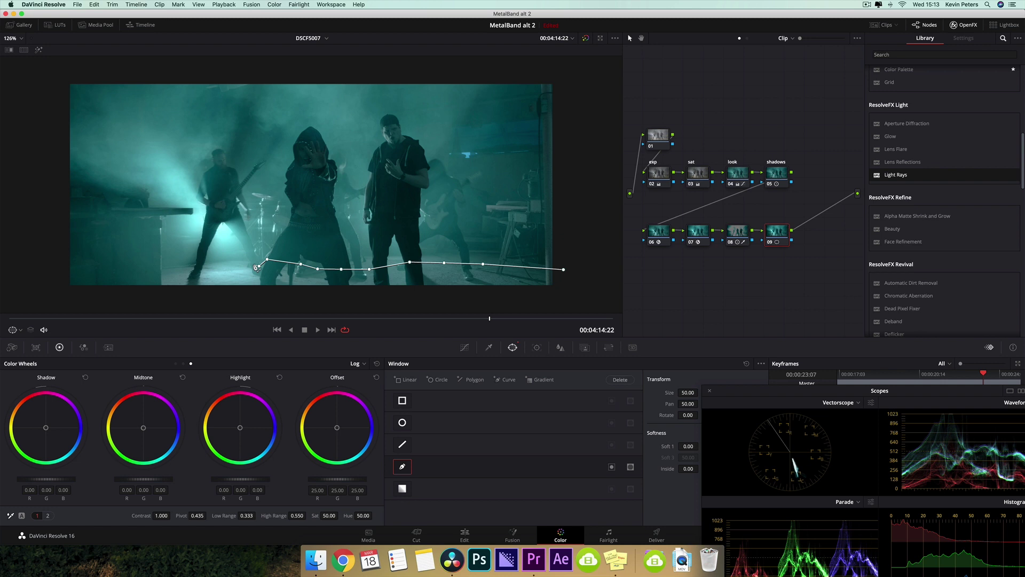
left_click(219, 259)
left_click(142, 266)
left_click(127, 282)
left_click(73, 292)
left_click(88, 309)
left_click(448, 307)
left_click(563, 302)
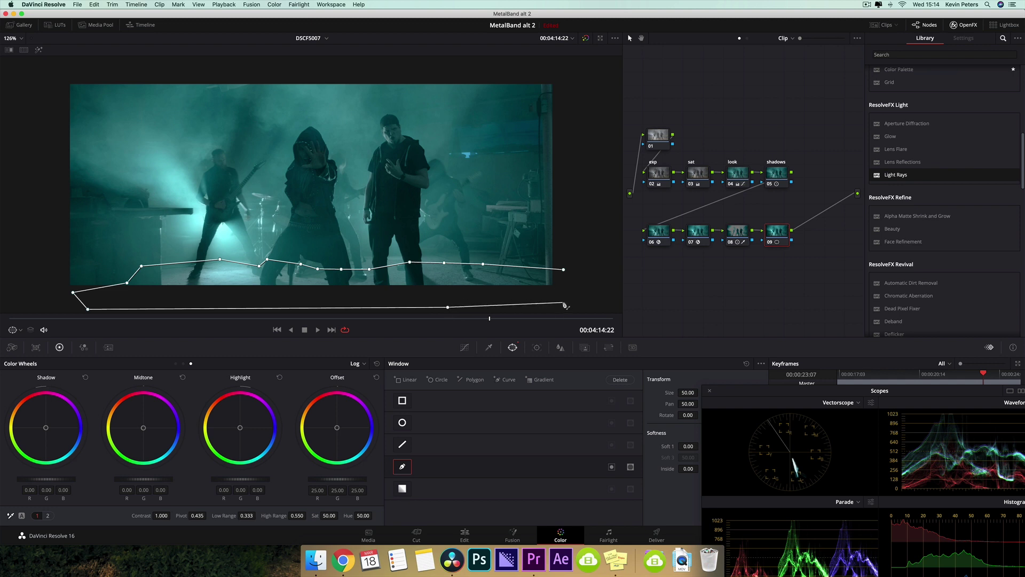
left_click(563, 270)
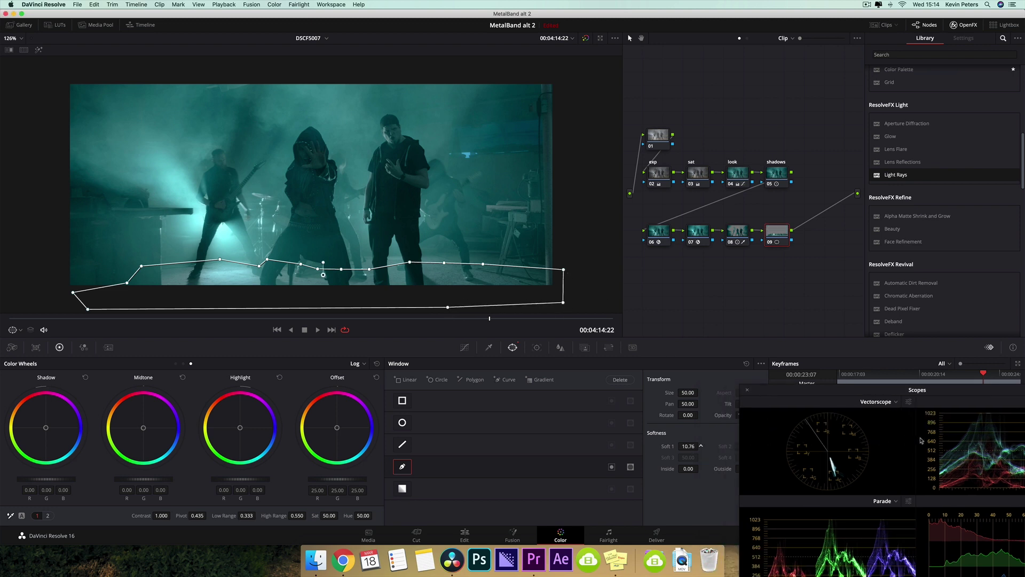
Step: Set the floor window's Soft 1 to 15.54 and Outside softness to 0.66, moving the scopes out of the way
left_click_drag(680, 449, 684, 446)
left_click_drag(760, 395, 810, 412)
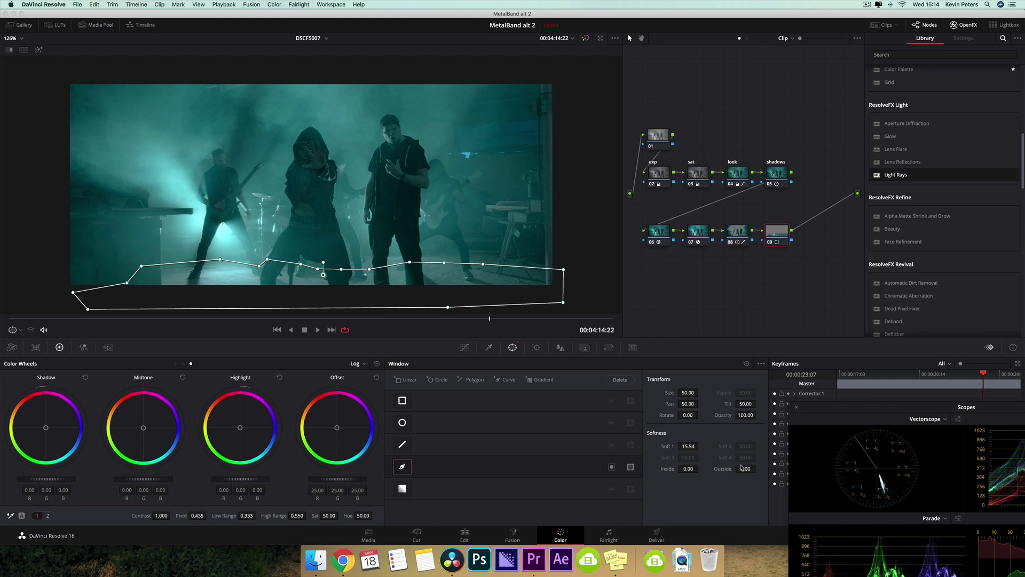
left_click_drag(758, 468, 758, 469)
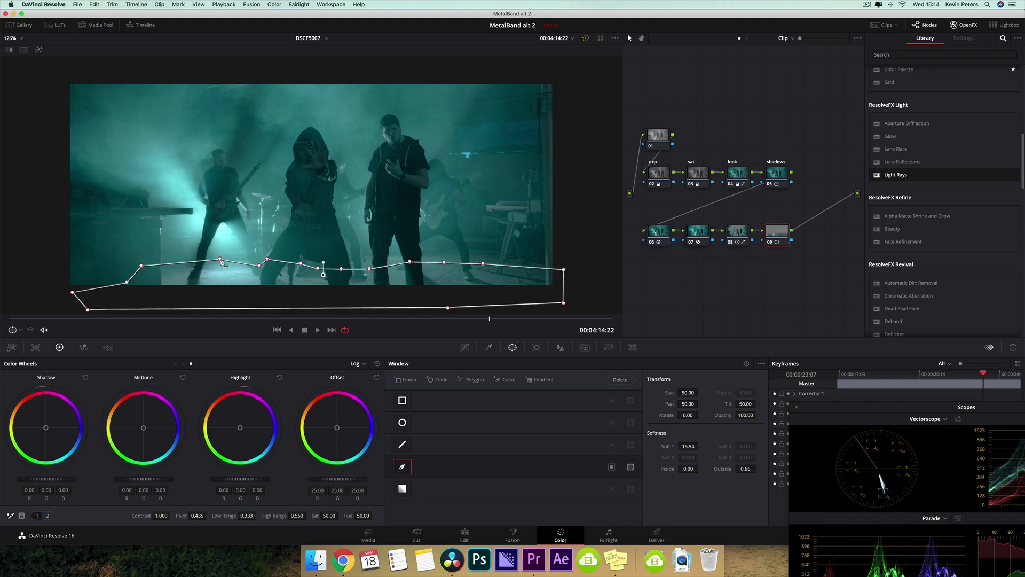
Step: Darken the floor with the Primaries Wheels, setting Gain to 0.58 and both Lift and Gamma to -0.04
left_click(356, 364)
left_click(364, 375)
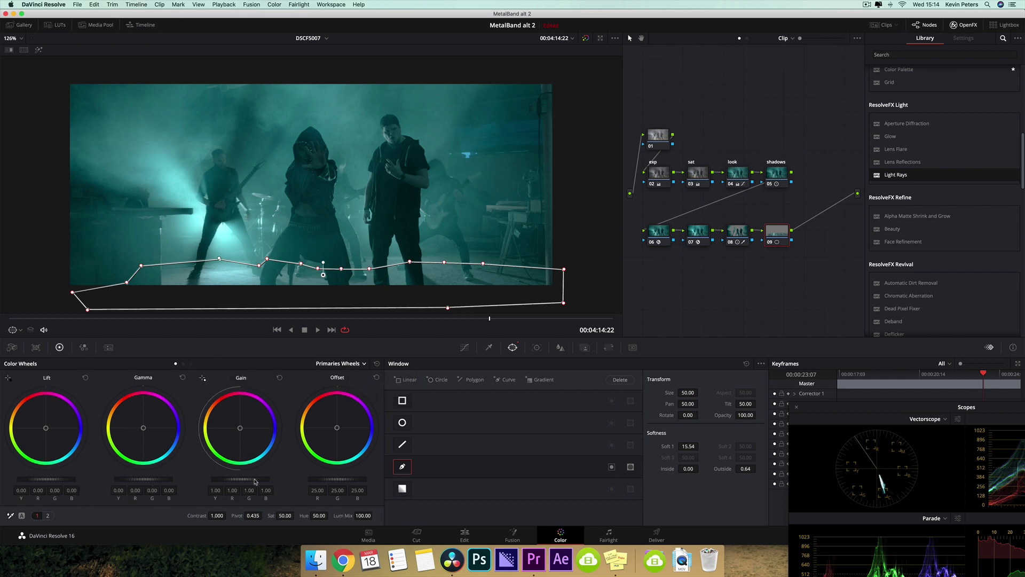
left_click_drag(203, 378, 202, 378)
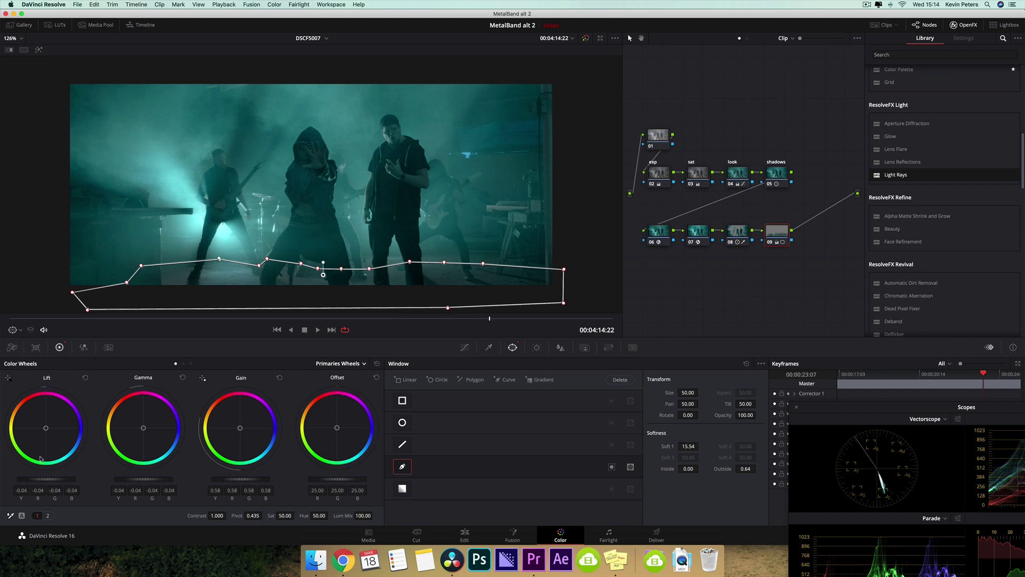
Step: Extend the floor window's soft edge upward and outward on its left side and lower its points at the front performer's legs
left_click_drag(219, 263, 272, 252)
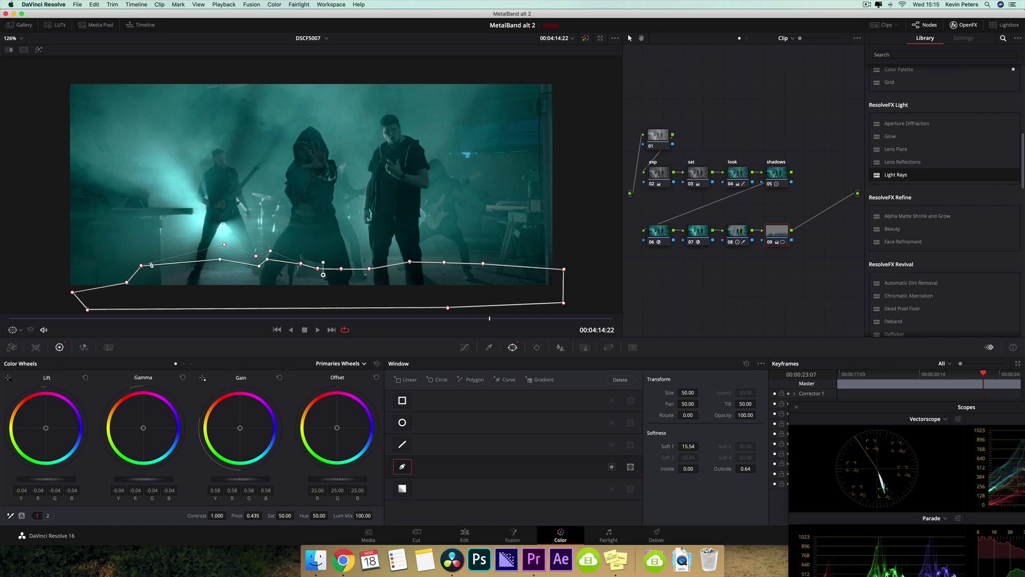
left_click_drag(142, 266, 59, 281)
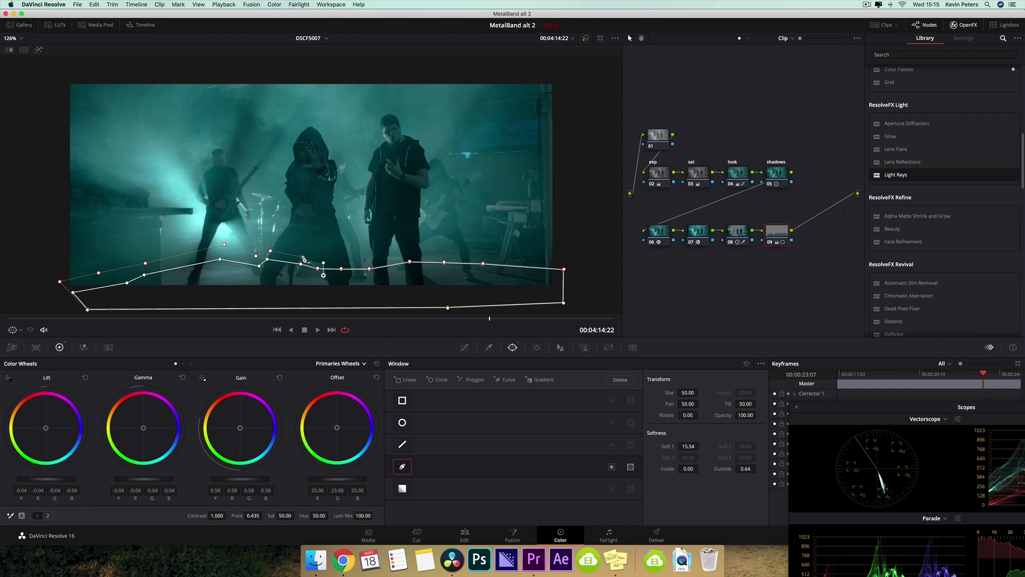
left_click_drag(318, 267, 317, 275)
left_click(343, 270)
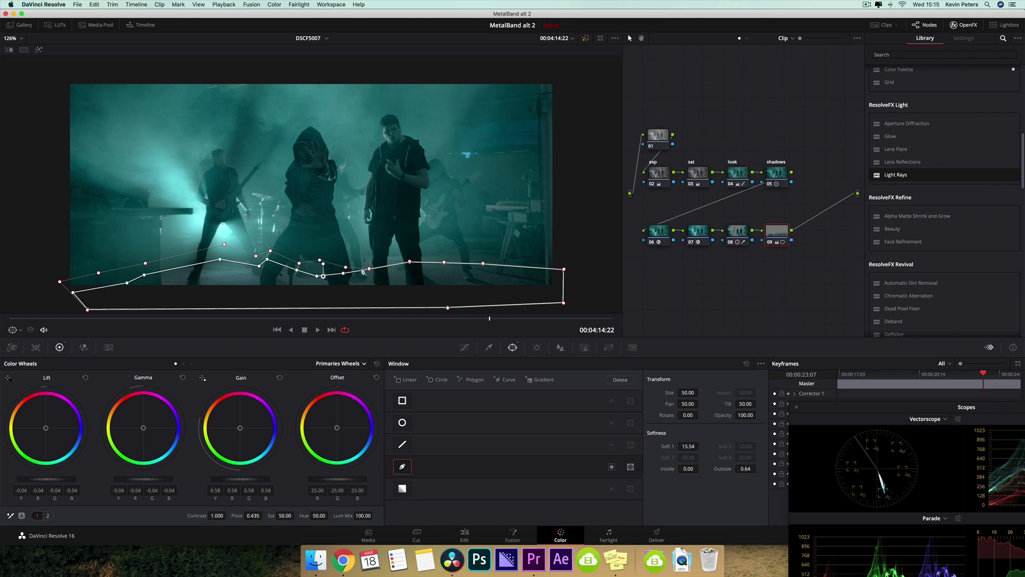
Step: Raise the floor window's soft edge from the second performer's legs to the right side and adjust the points there
left_click(410, 262)
left_click_drag(410, 262, 403, 263)
left_click(444, 262)
left_click_drag(485, 264, 559, 236)
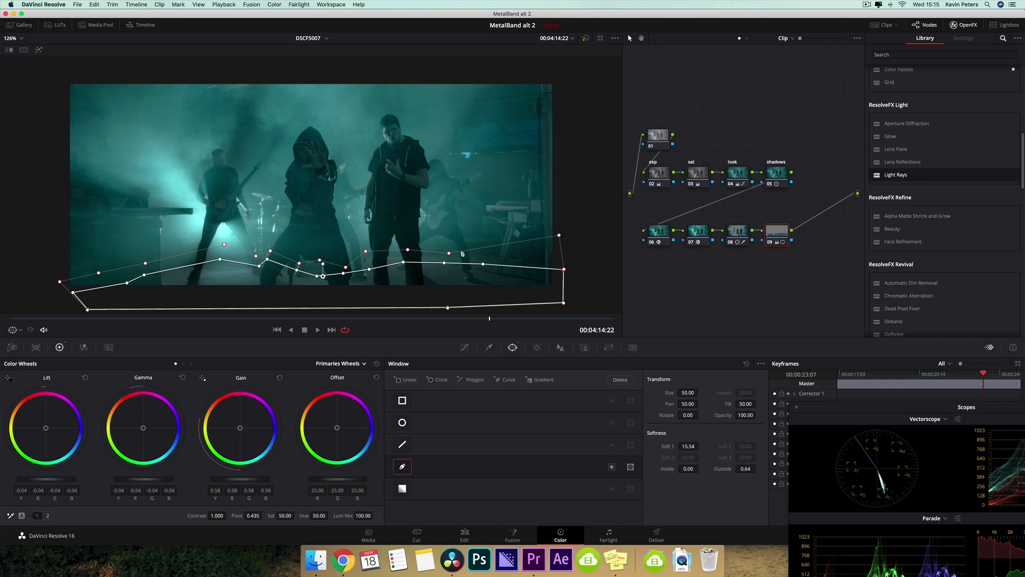
left_click_drag(484, 265, 486, 269)
left_click_drag(559, 235, 514, 253)
Step: Hide the floor window's outline and compare the clip with node 09 off and on
left_click(464, 347)
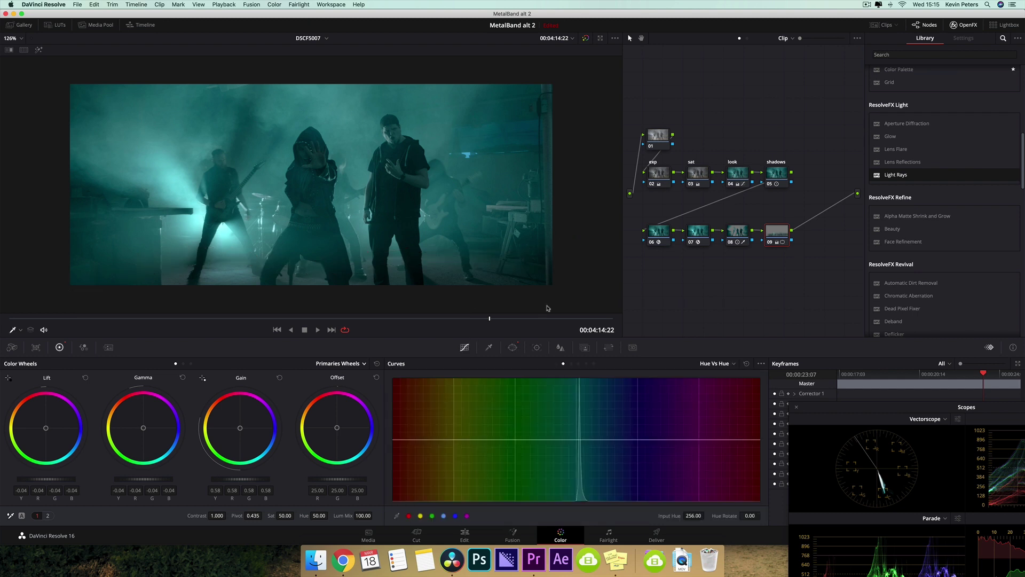
left_click(771, 243)
left_click(771, 243)
left_click(772, 243)
left_click(772, 243)
Step: Pull the floor window's left-hand point down and inward, and hide the outline to view the result
left_click(513, 347)
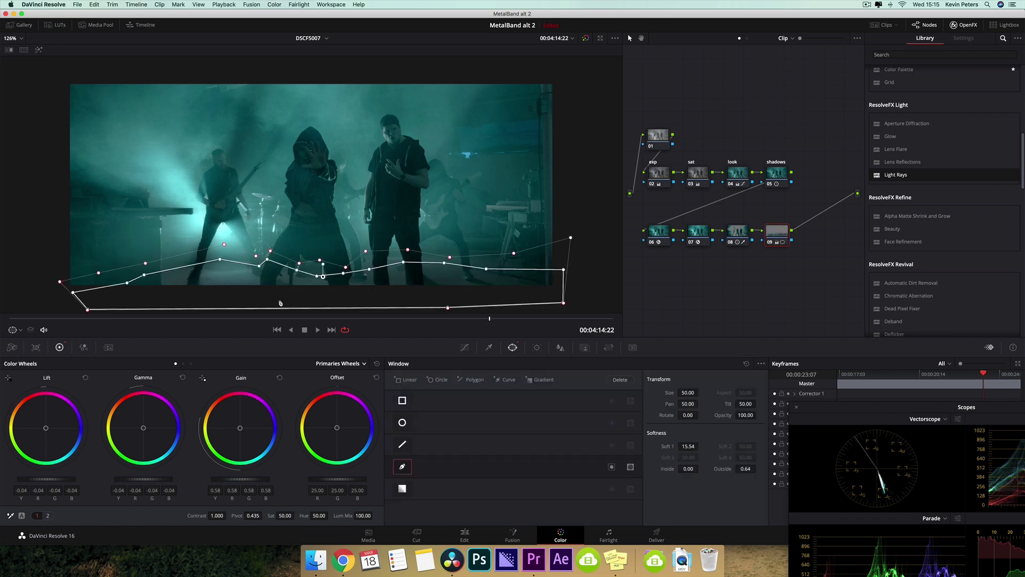
left_click_drag(144, 275, 170, 260)
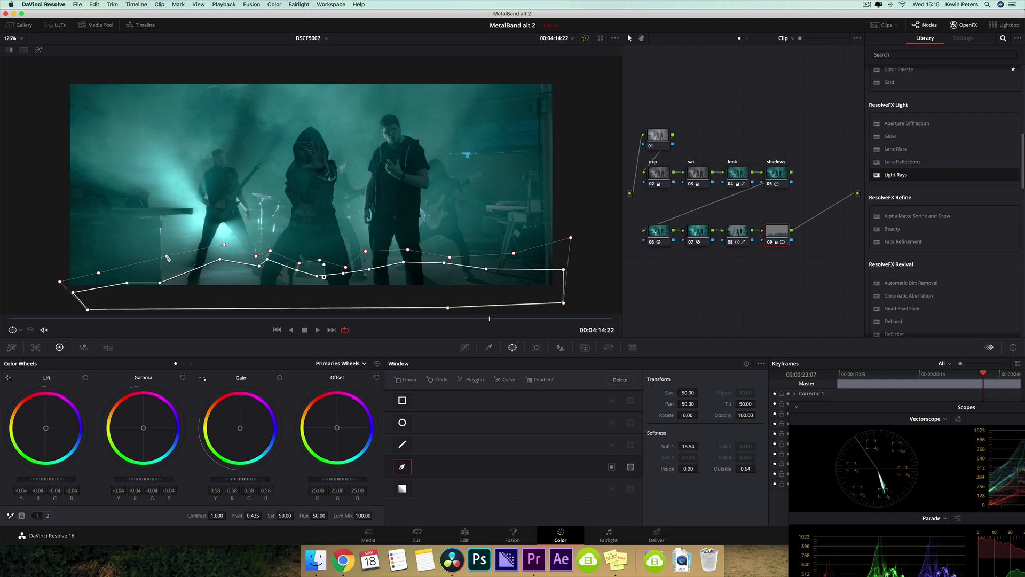
left_click_drag(160, 283, 166, 280)
left_click(464, 348)
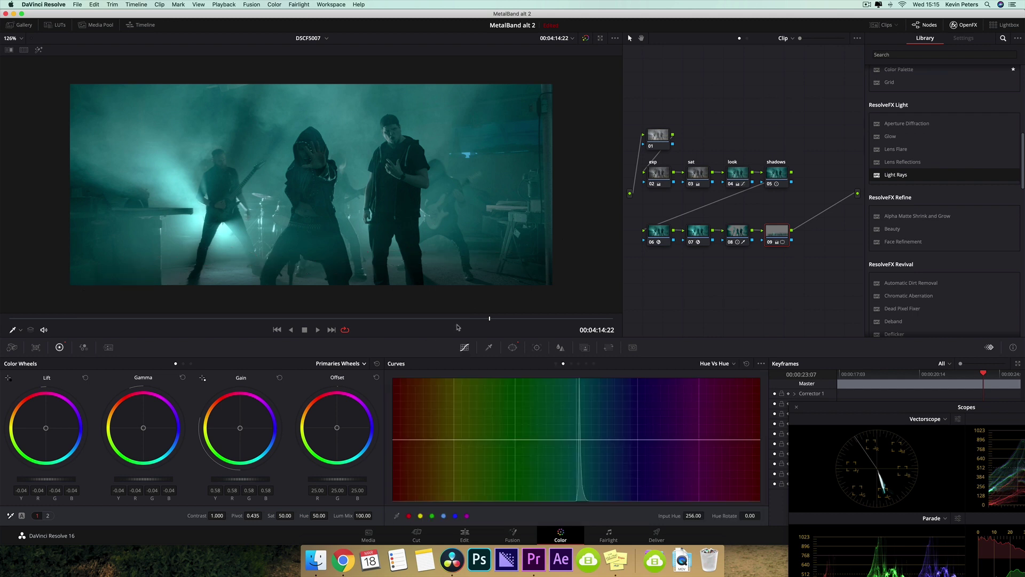
Step: Compare the clip with node 09 off and on
left_click(770, 242)
left_click(771, 243)
key("ctrl+d")
Step: Shift the floor window's points around the front performer's legs and hide the window outline
left_click(513, 347)
left_click_drag(297, 269, 267, 264)
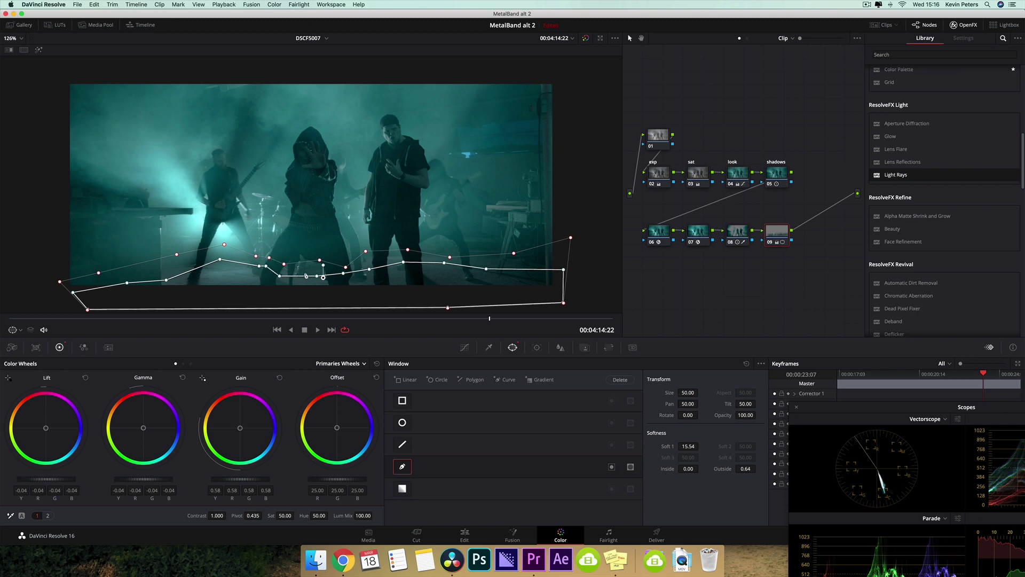
left_click_drag(343, 273, 345, 273)
left_click(464, 347)
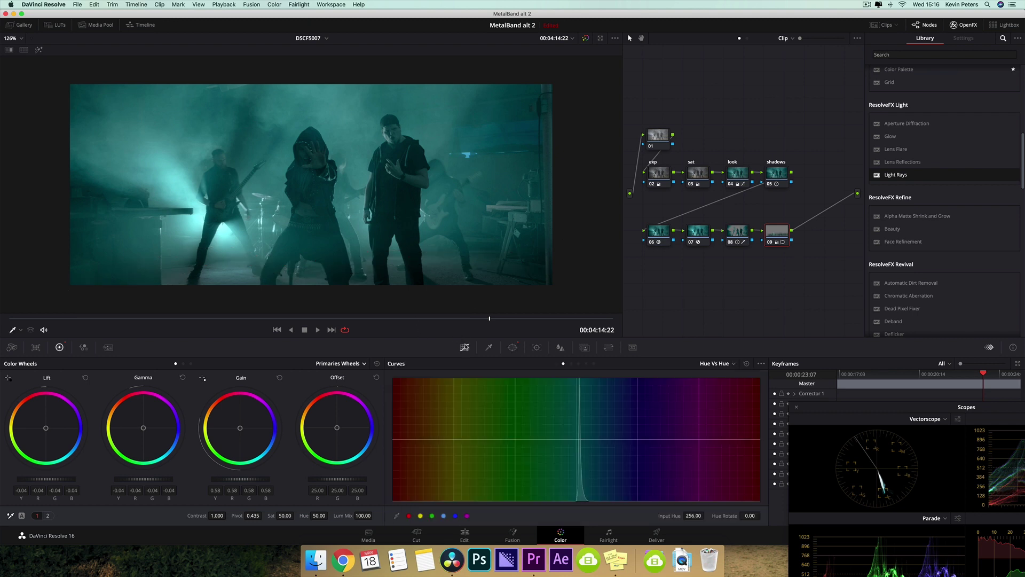
Step: Toggle node 09 off and on repeatedly to check the reshaped floor window's effect
left_click(770, 242)
left_click(770, 243)
left_click(770, 243)
left_click(770, 243)
Step: Lower the floor window's point at the background guitarist's legs, hide the outline, and compare node 09 off and on
left_click(512, 347)
left_click_drag(220, 259, 220, 268)
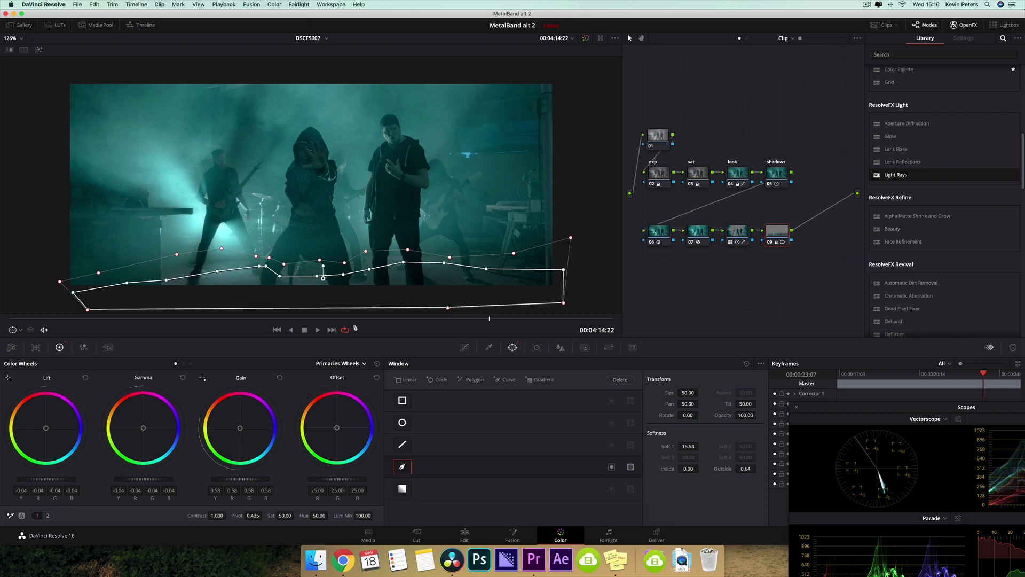
left_click(464, 347)
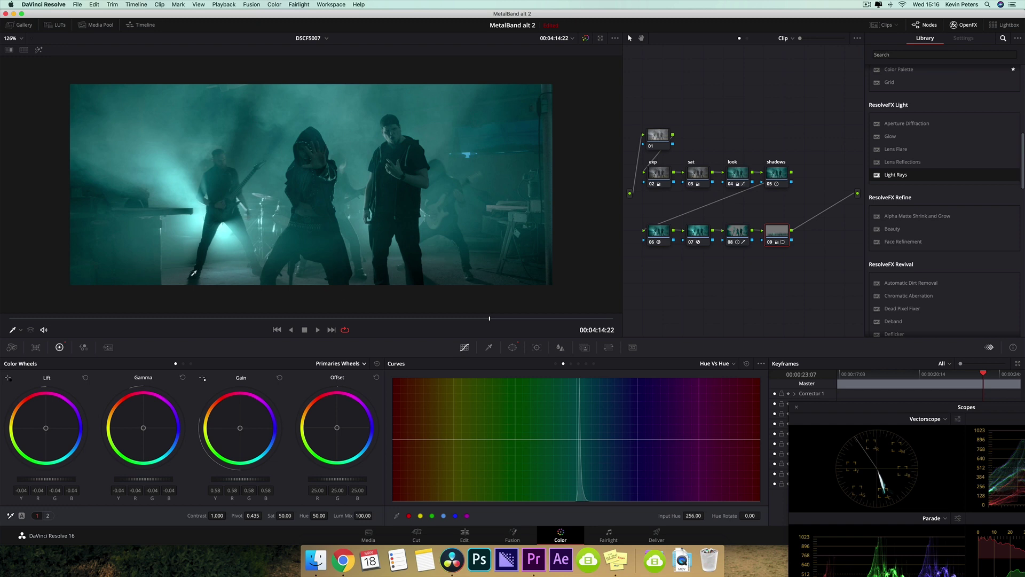
key("ctrl+d")
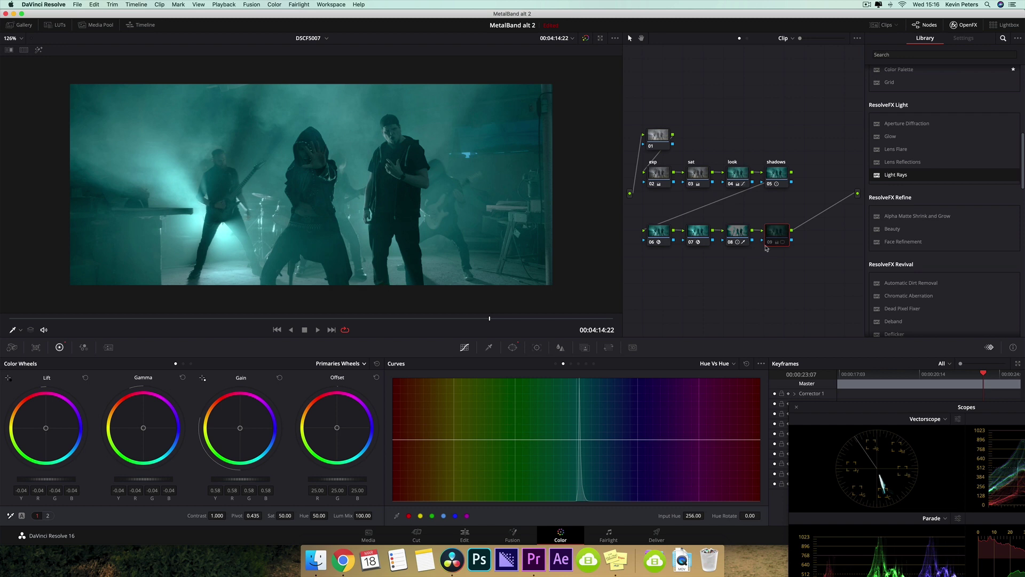
key("ctrl+d")
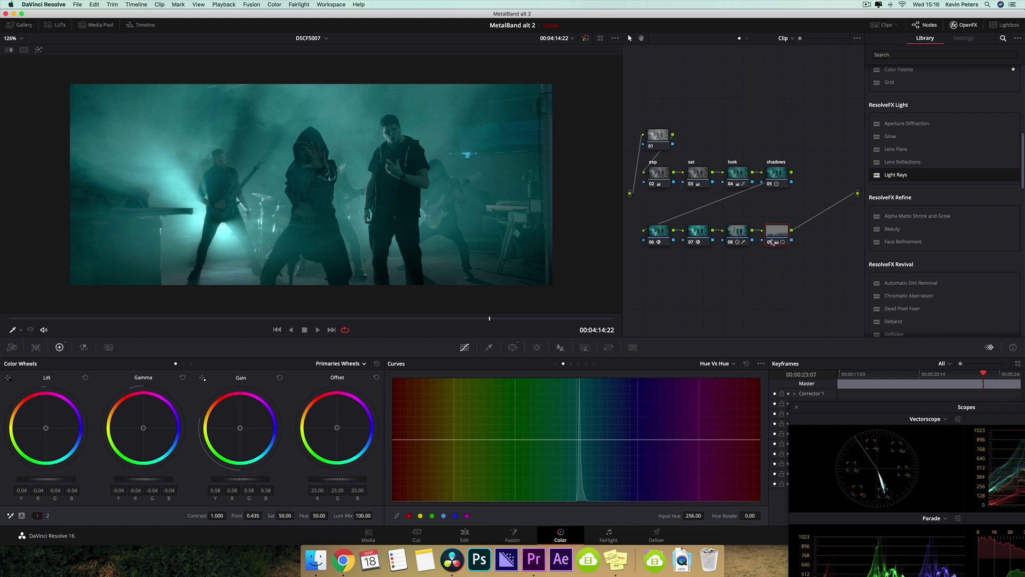
Step: Move the floor window's two left-hand corner points outward beyond the frame, raising the upper one, and hide the outline
left_click(513, 347)
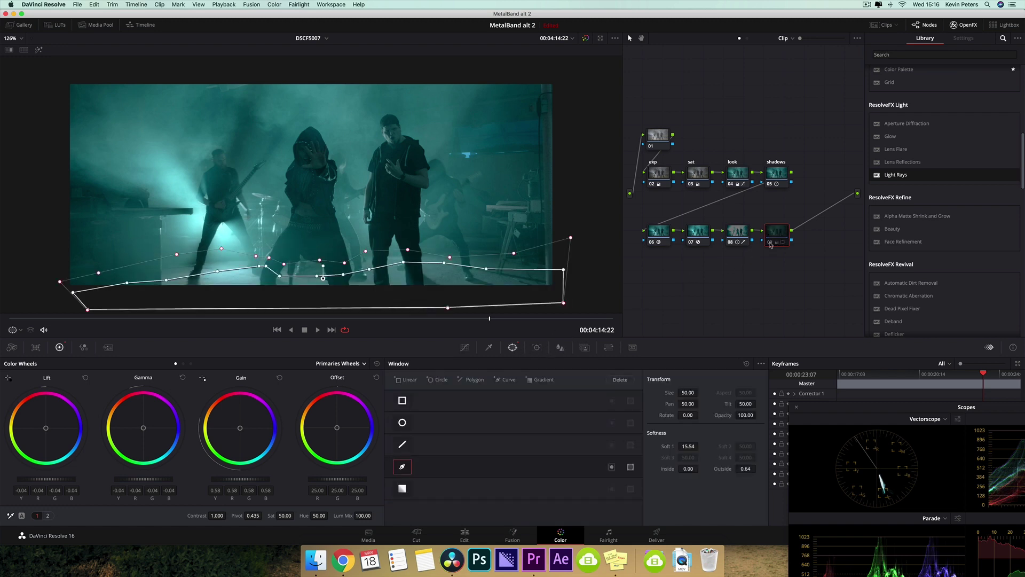
left_click_drag(72, 292, 54, 267)
left_click_drag(87, 310, 47, 309)
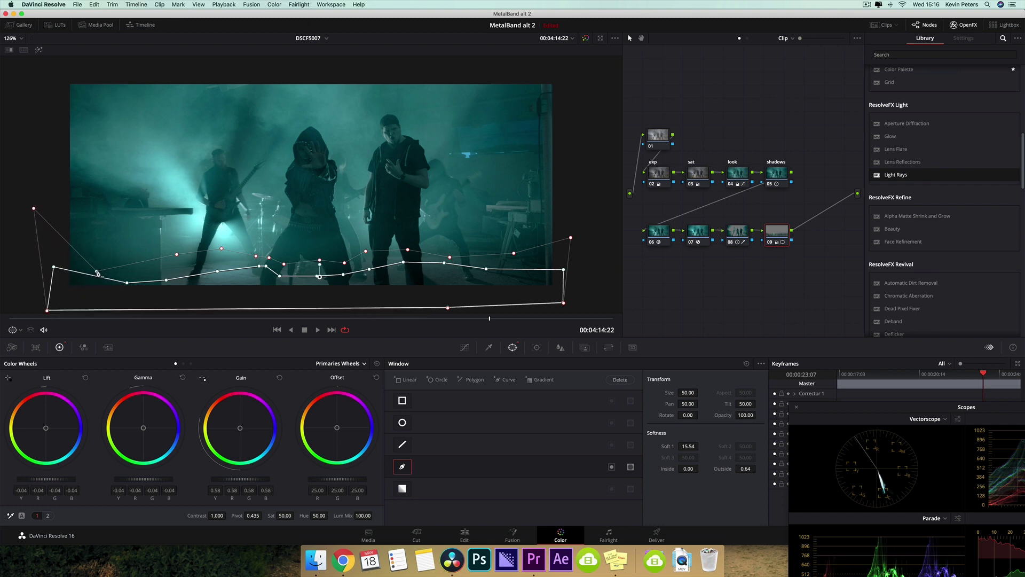
left_click(463, 347)
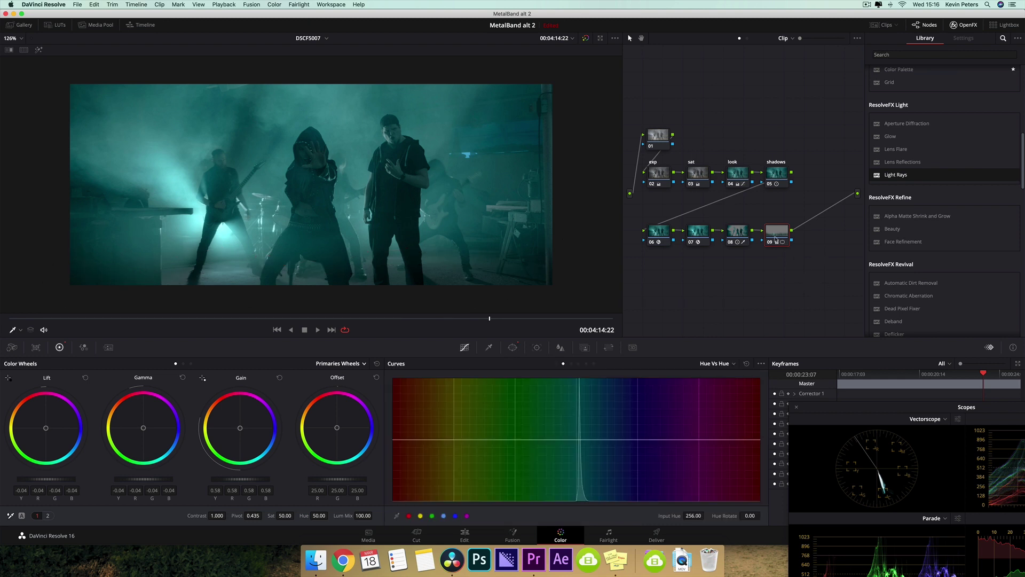
Step: Add a serial node labelled "look adj" after node 09 with gamma -0.03, gain 1.04 and contrast 1.088
key("alt+s")
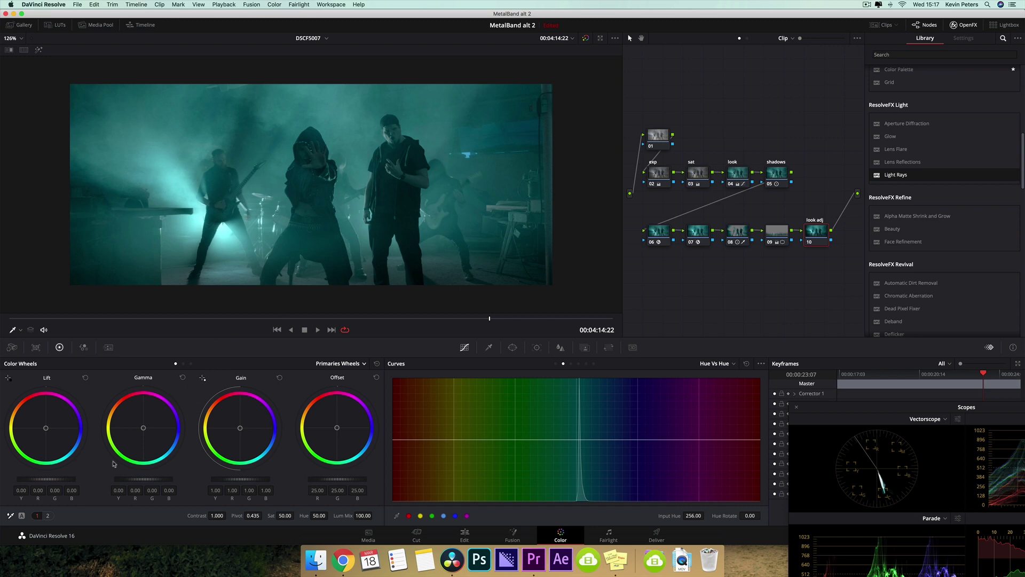
left_click_drag(143, 478, 140, 479)
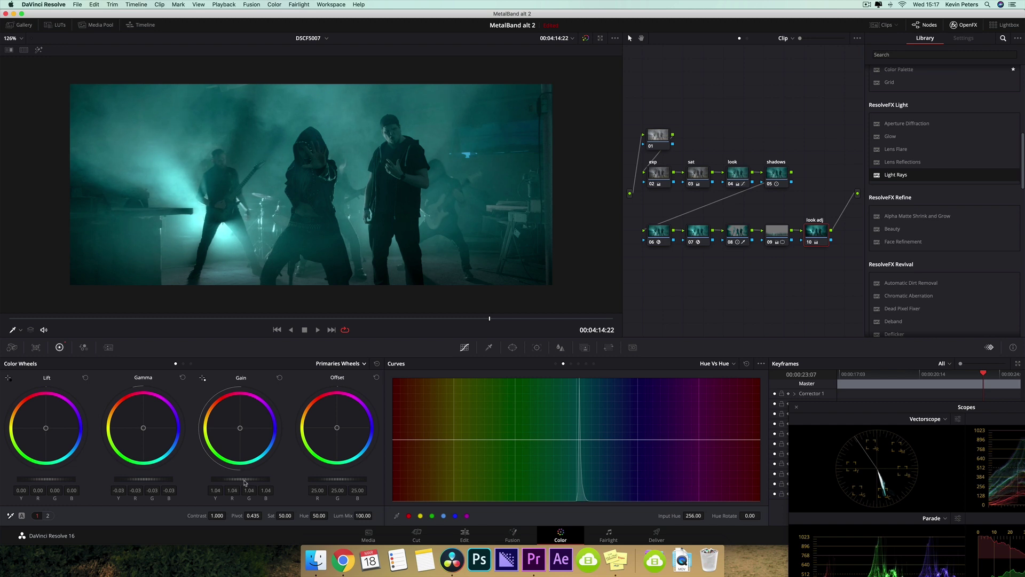
left_click_drag(217, 515, 228, 515)
Step: Compare the clip with the "look adj" node off and on
left_click(809, 242)
left_click(809, 242)
left_click(810, 242)
left_click(810, 242)
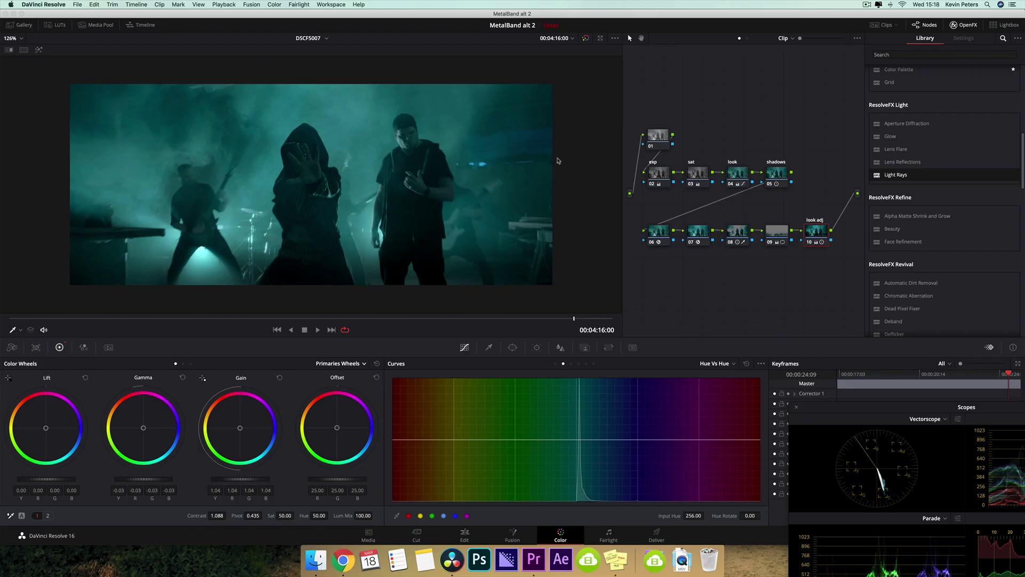
Step: Move node 01 higher in the node graph and give it 3-frame temporal noise reduction with luma and chroma thresholds of 5.0
mouse_move(657, 137)
left_mouse_down()
mouse_move(659, 102)
mouse_move(655, 123)
left_mouse_up()
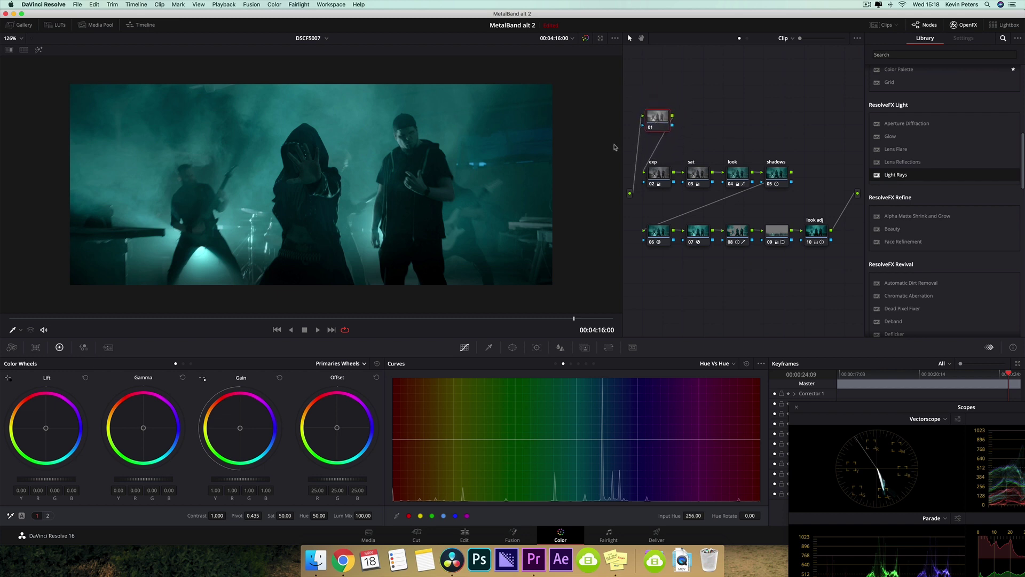
left_click(108, 347)
left_click(66, 398)
left_click(60, 433)
left_click_drag(111, 457, 115, 457)
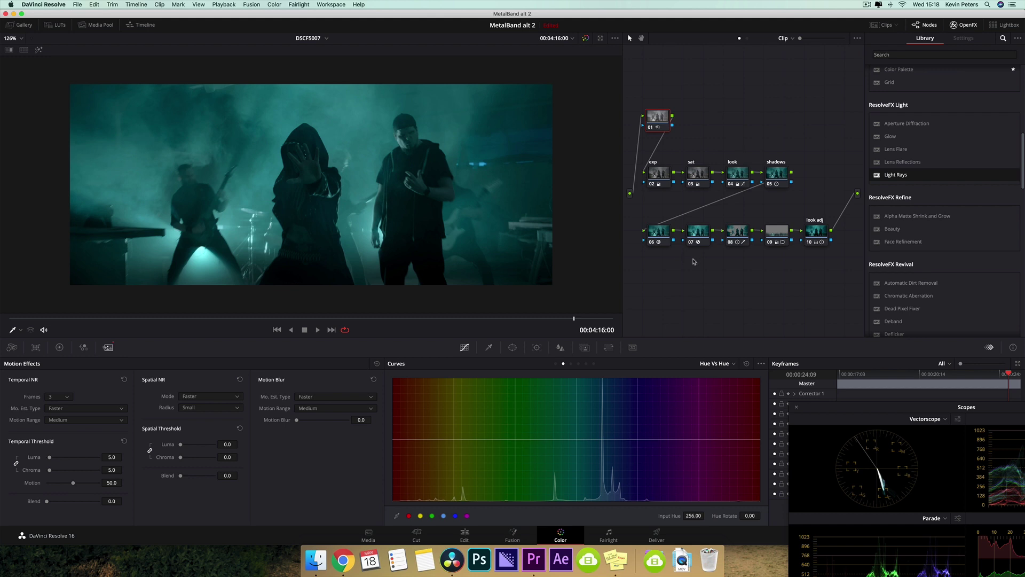
Step: Scrub back to 00:04:14:20 and set node 01's spatial noise reduction to Enhanced mode with a chroma threshold of 6.8
left_click_drag(573, 319, 490, 321)
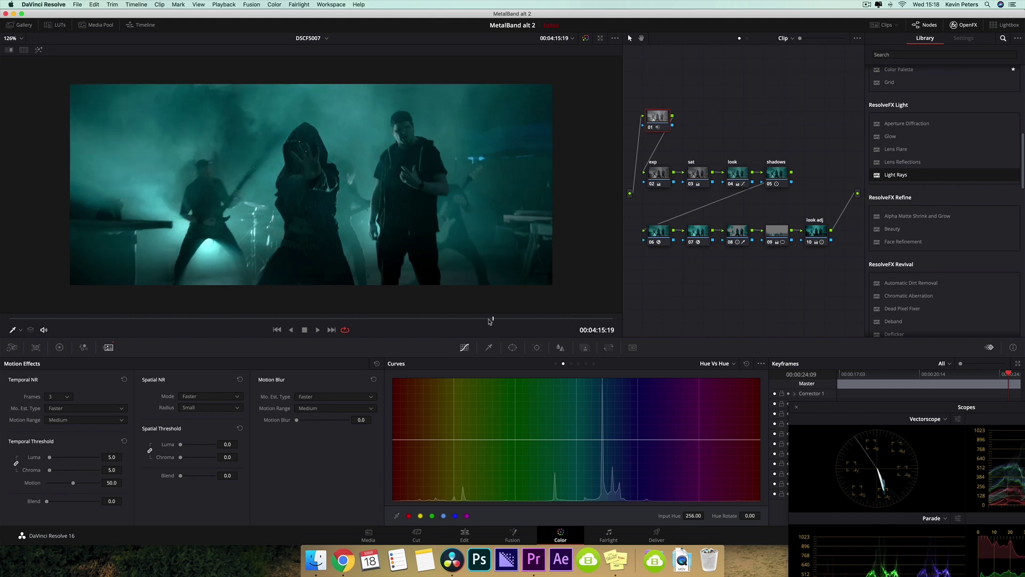
left_click(447, 318)
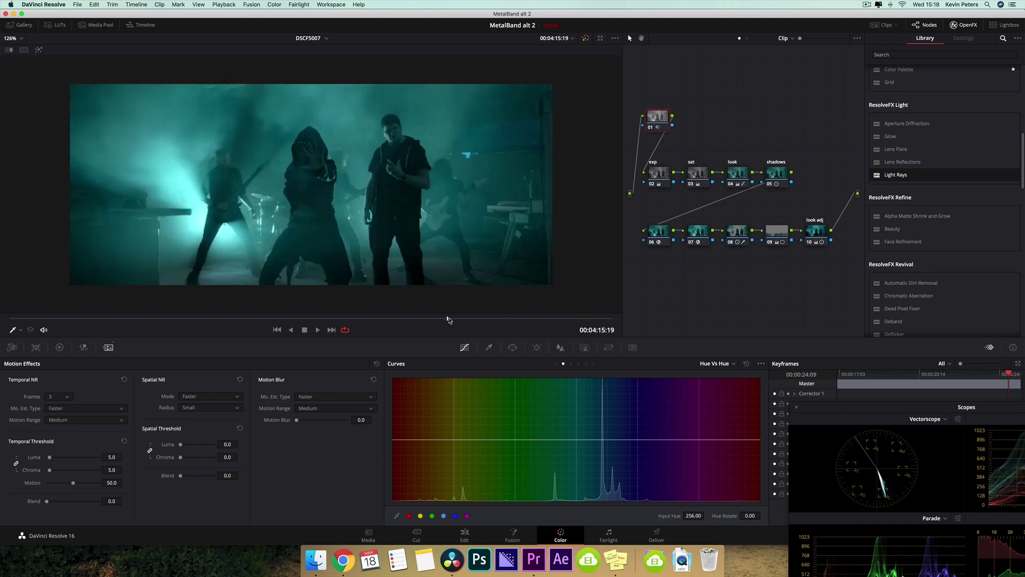
left_click_drag(447, 319, 482, 317)
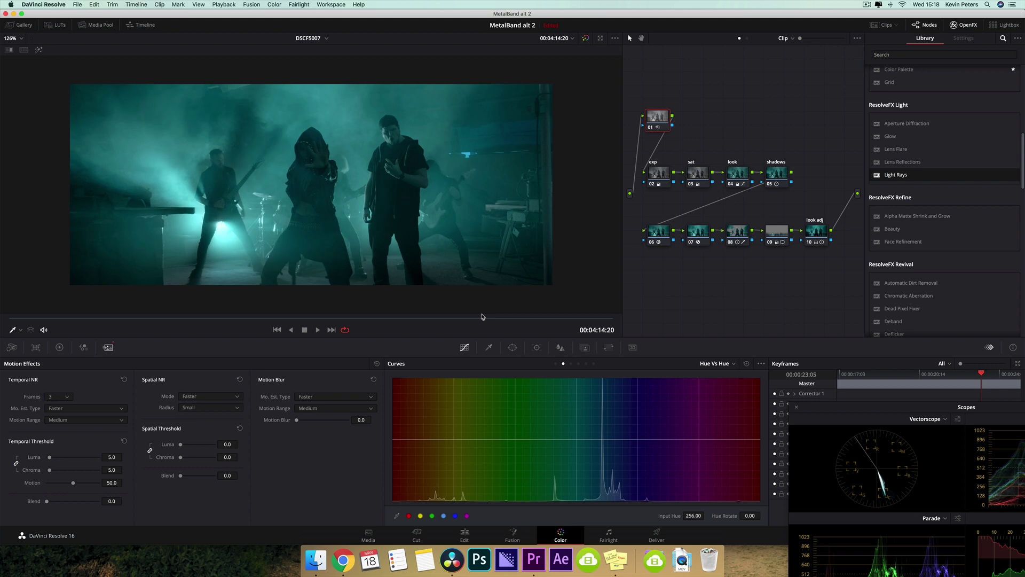
left_click(211, 396)
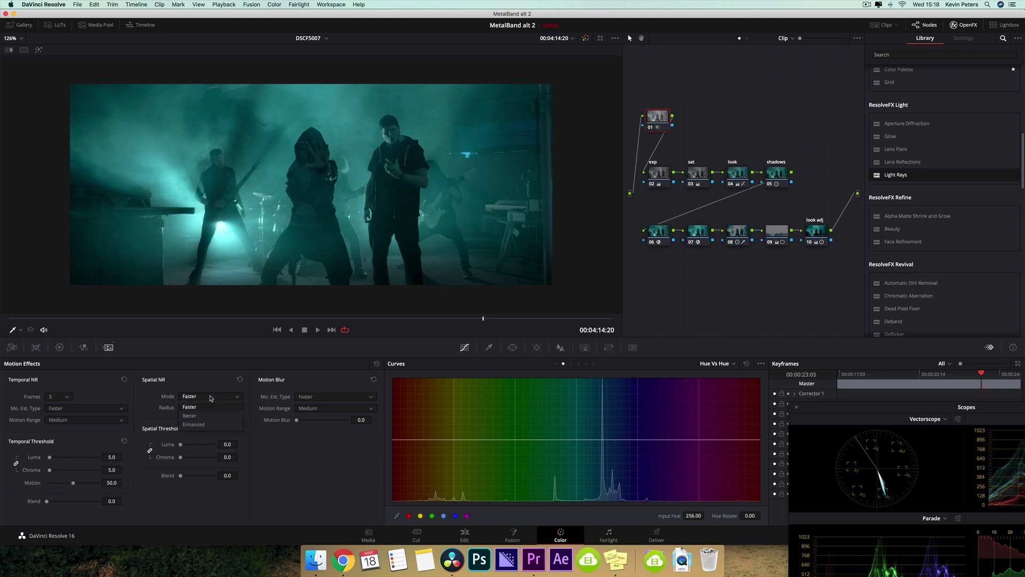
left_click(208, 423)
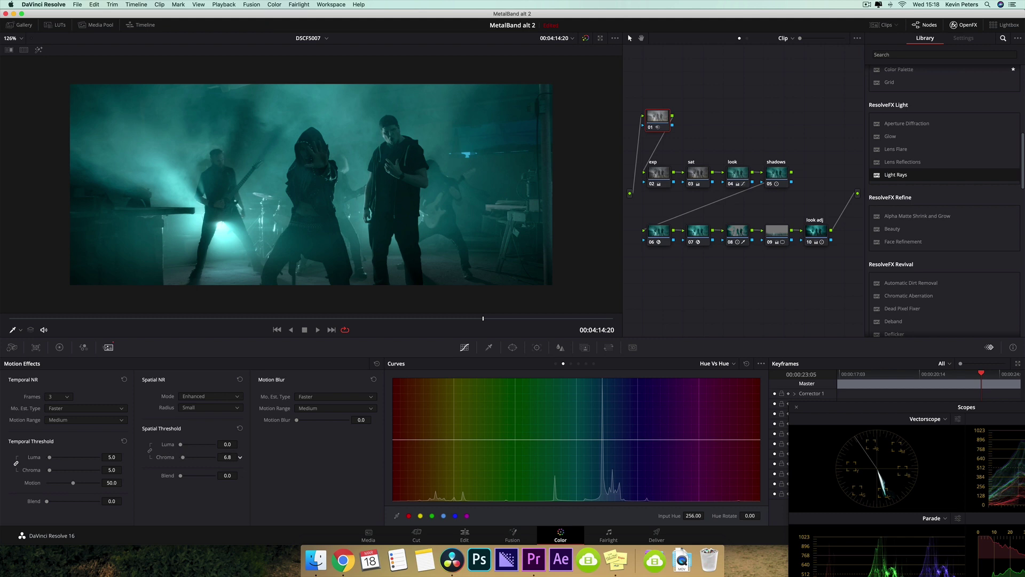
Step: Compare the enlarged image with node 01's noise reduction off and on
scroll(556, 201, "up", 3)
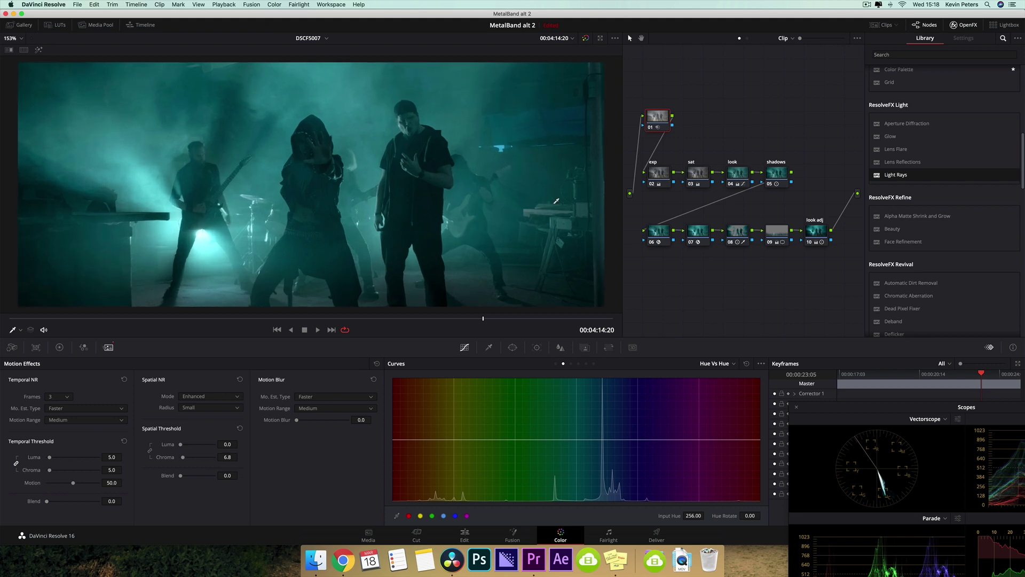
left_click(651, 130)
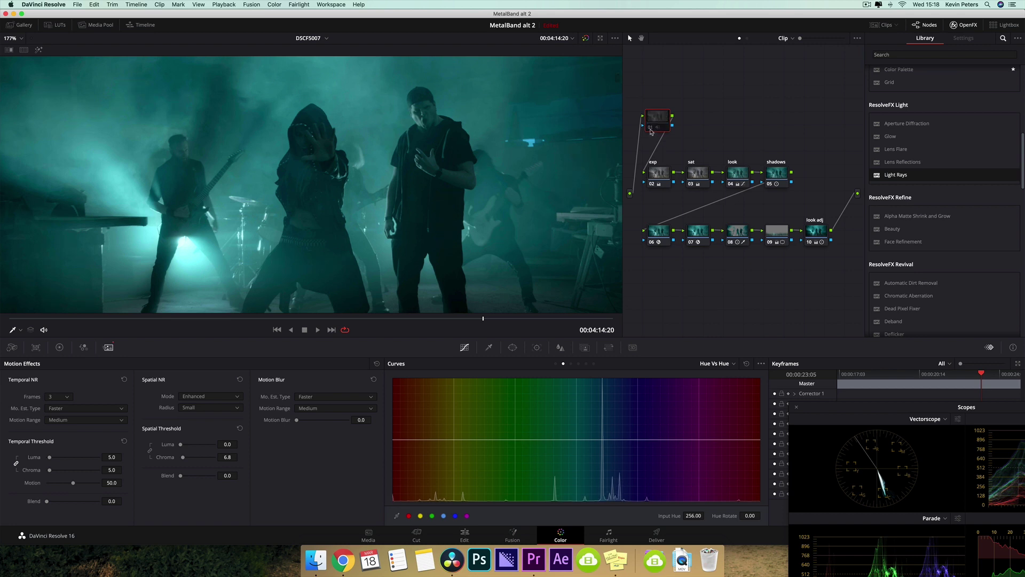
left_click(651, 130)
left_click(650, 131)
left_click(650, 130)
scroll(459, 192, "down", 3)
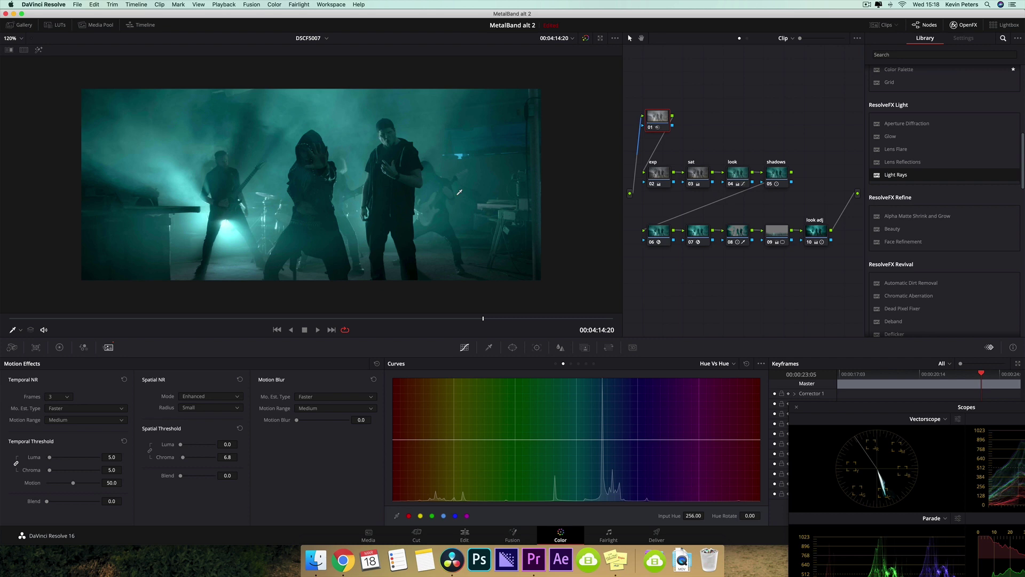